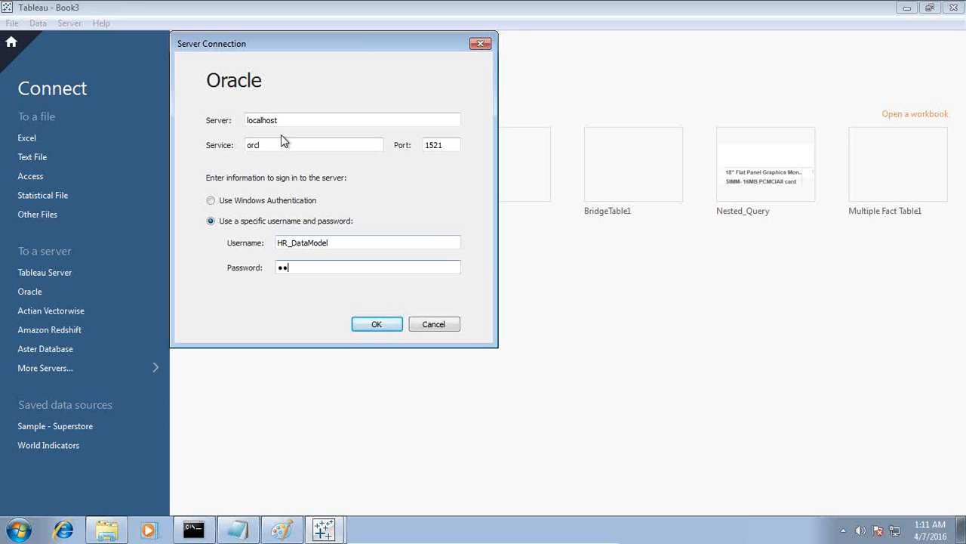
# Sign in to the Oracle server, search for schemas containing "HR" and select HR_DATAMODEL
pyautogui.click(370, 325)
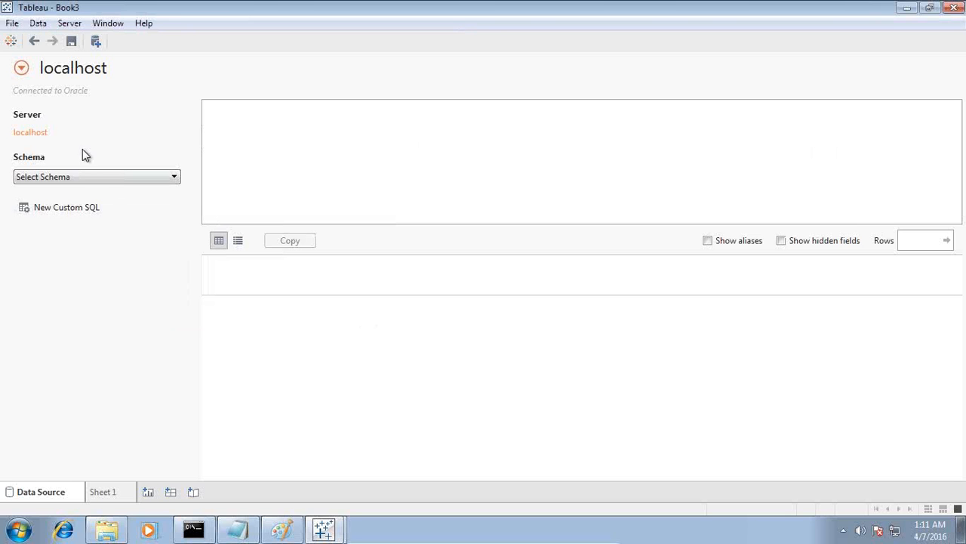
pyautogui.click(87, 181)
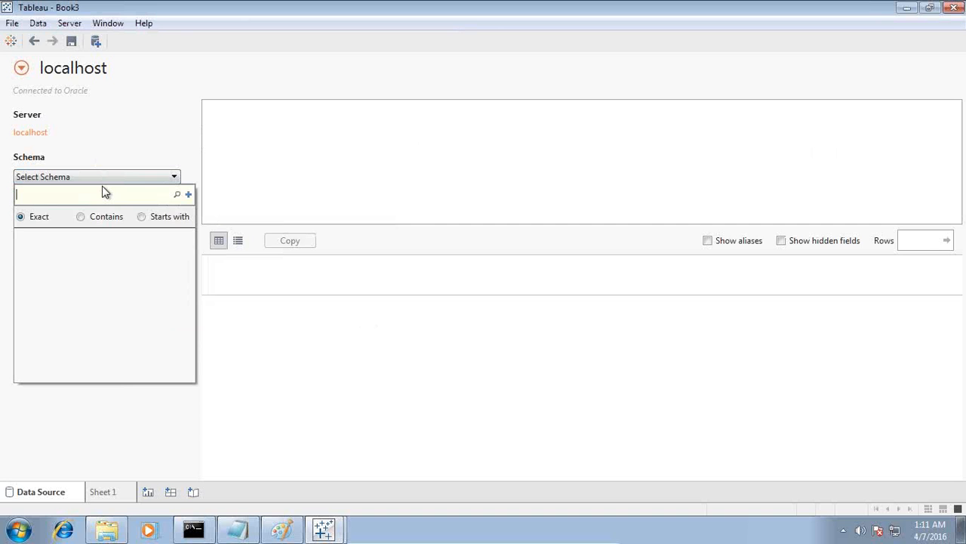
pyautogui.press('Return')
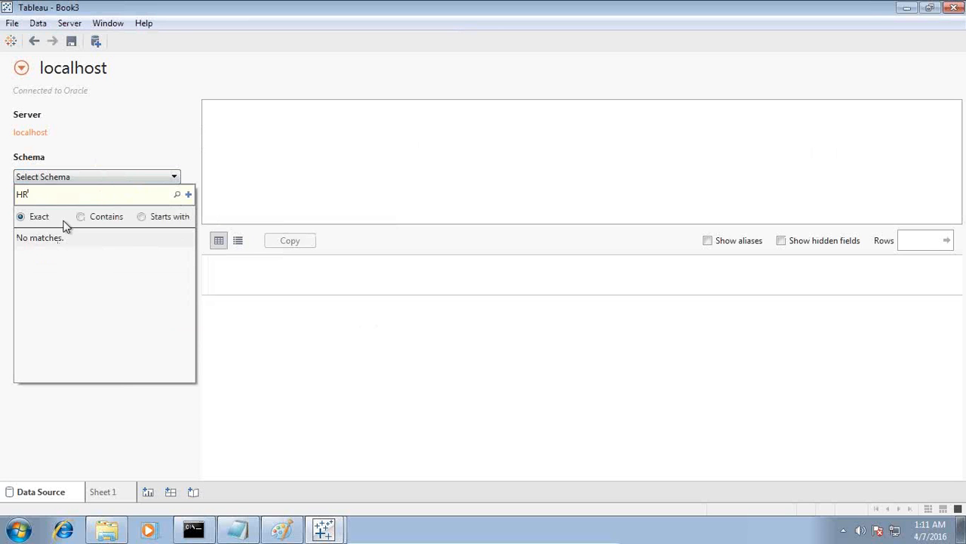
pyautogui.click(178, 195)
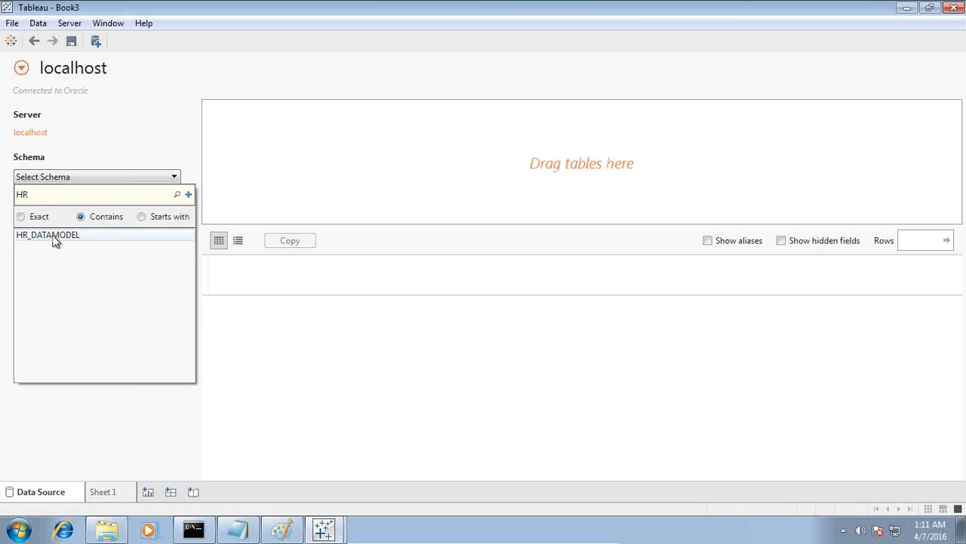
pyautogui.click(56, 236)
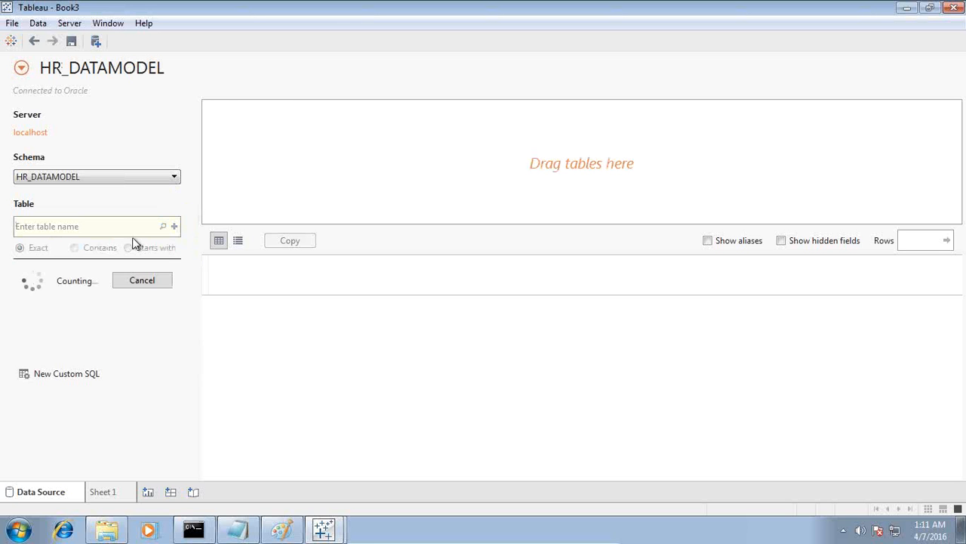
# List the schema's tables and join EMP_EMPLOYEE_DIM with EMP_EXPENSE_FACT in the data source
pyautogui.click(167, 272)
pyautogui.click(143, 273)
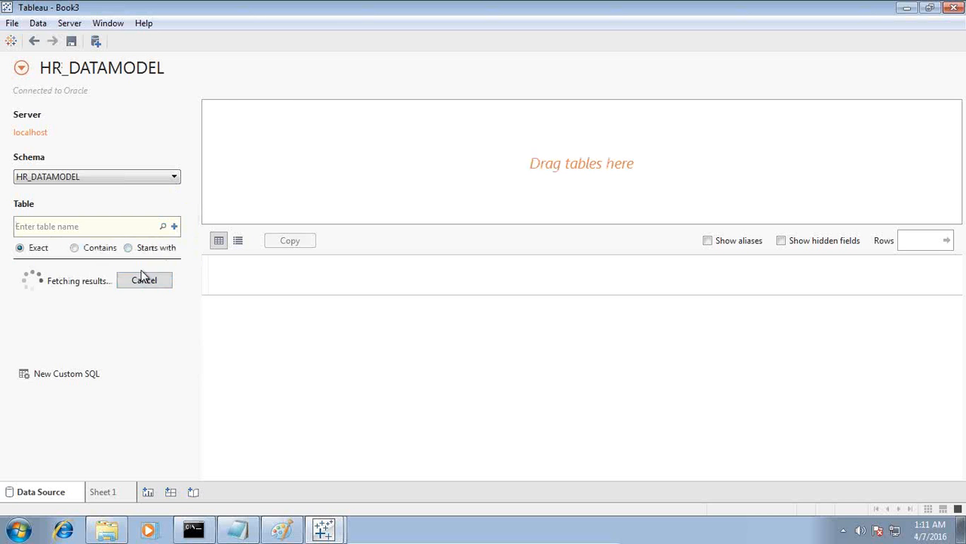
pyautogui.scroll(-1, 114, 381)
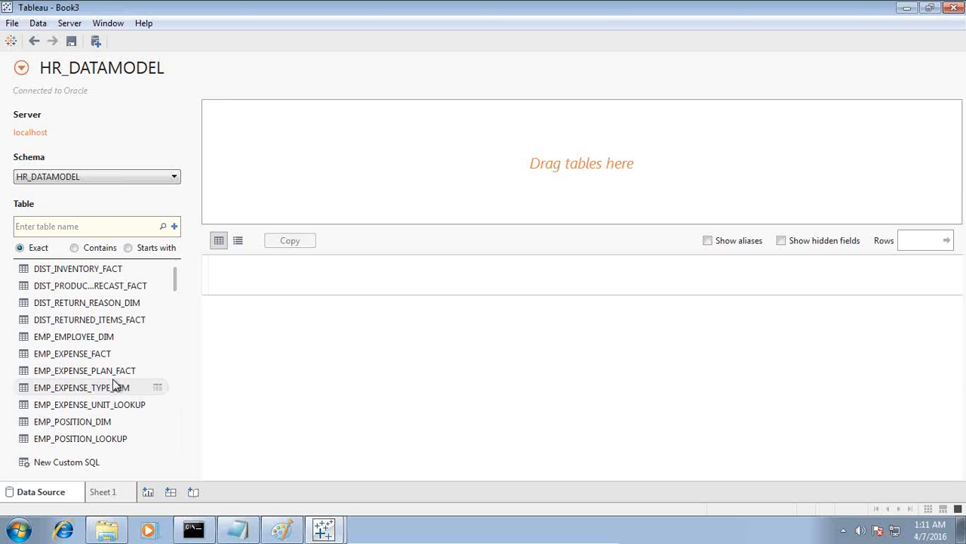
pyautogui.moveTo(101, 337); pyautogui.dragTo(364, 130)
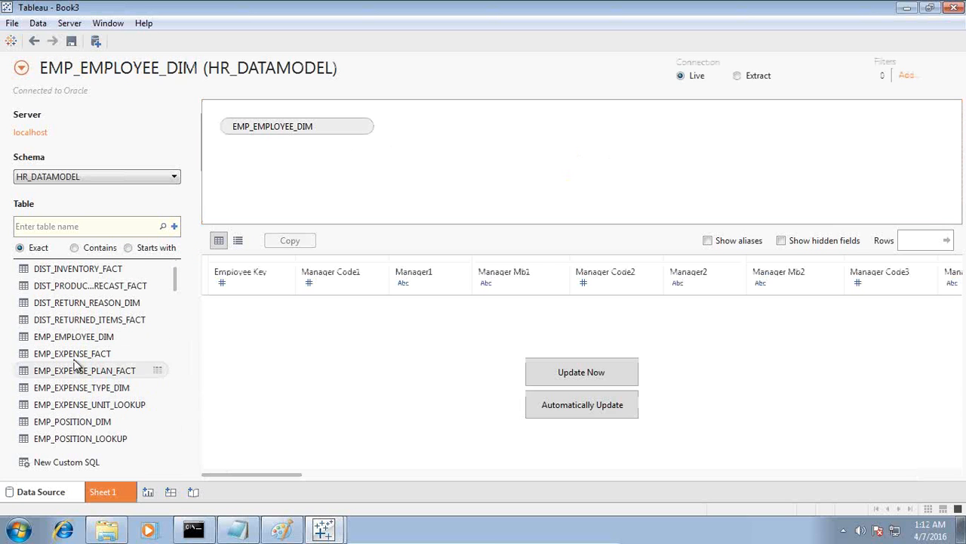
pyautogui.moveTo(80, 353); pyautogui.dragTo(523, 148)
pyautogui.moveTo(85, 370); pyautogui.dragTo(557, 198)
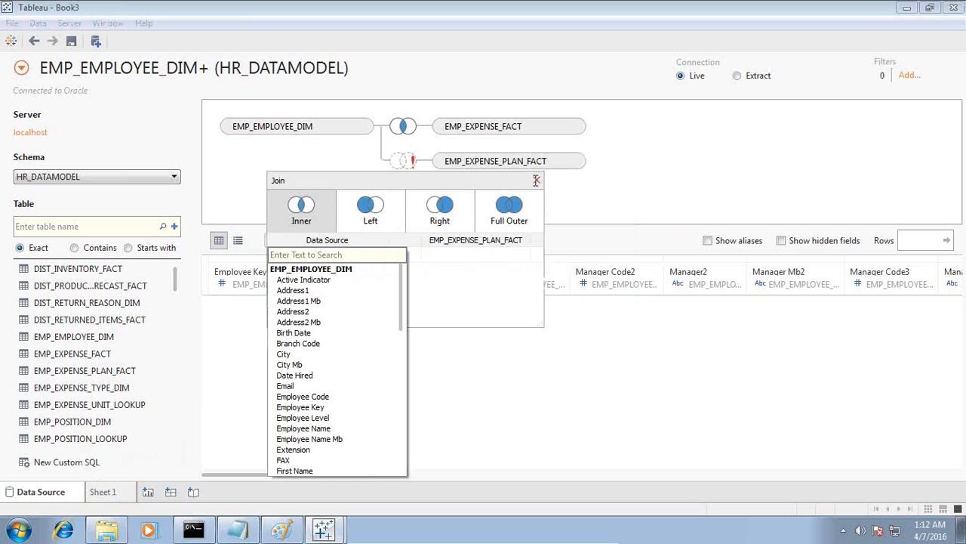
pyautogui.click(536, 179)
pyautogui.click(576, 161)
pyautogui.press('Delete')
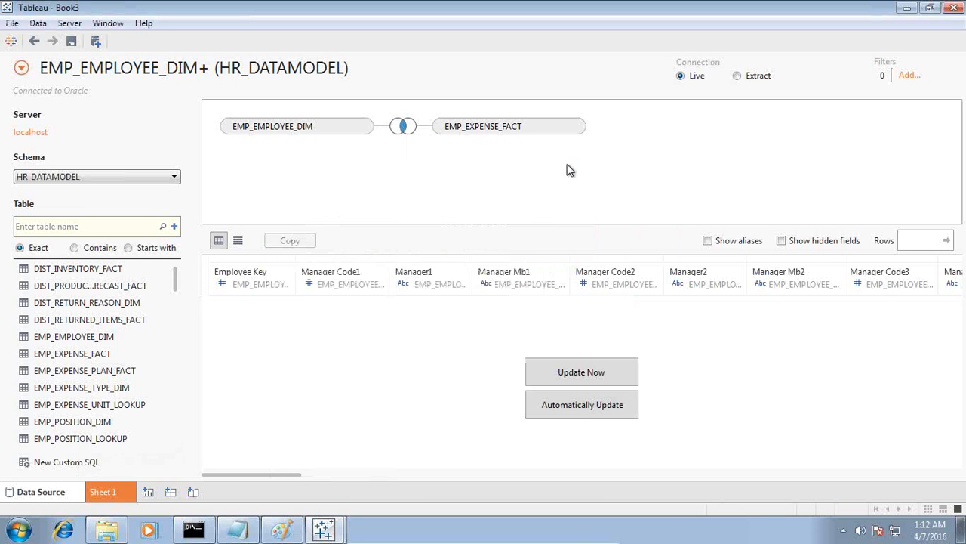
# Add the EMP_EXPENSE_TYPE_DIM table to the data source's join canvas
pyautogui.scroll(1, 156, 294)
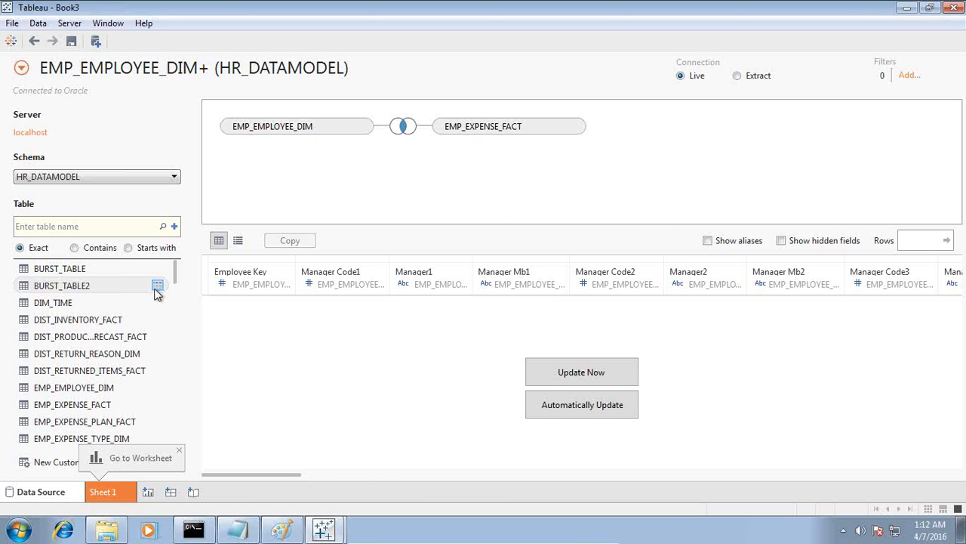
pyautogui.scroll(-1, 156, 295)
pyautogui.moveTo(97, 394); pyautogui.dragTo(472, 182)
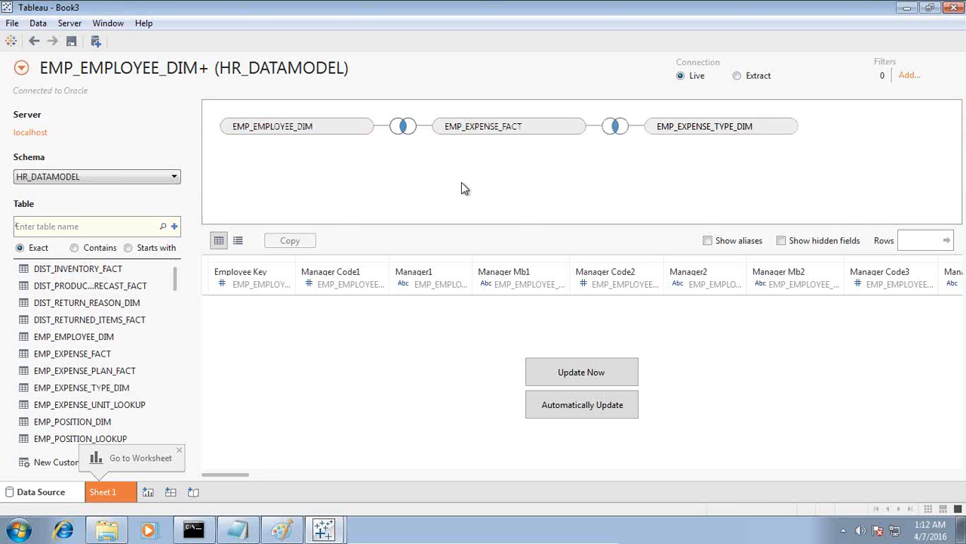
# Add the FIN_ACCOUNT_DIM, FIN_ACCOUNT_NAME_LOOKUP and FIN_ACCOUNT_TYPE_LOOKUP tables to the data source
pyautogui.scroll(-1, 117, 387)
pyautogui.scroll(-6, 119, 393)
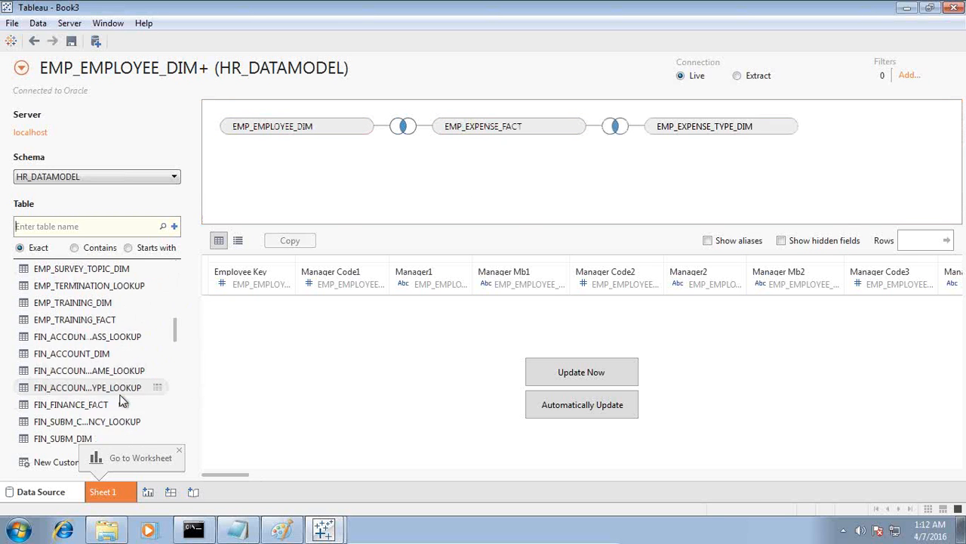
pyautogui.moveTo(105, 361); pyautogui.dragTo(441, 197)
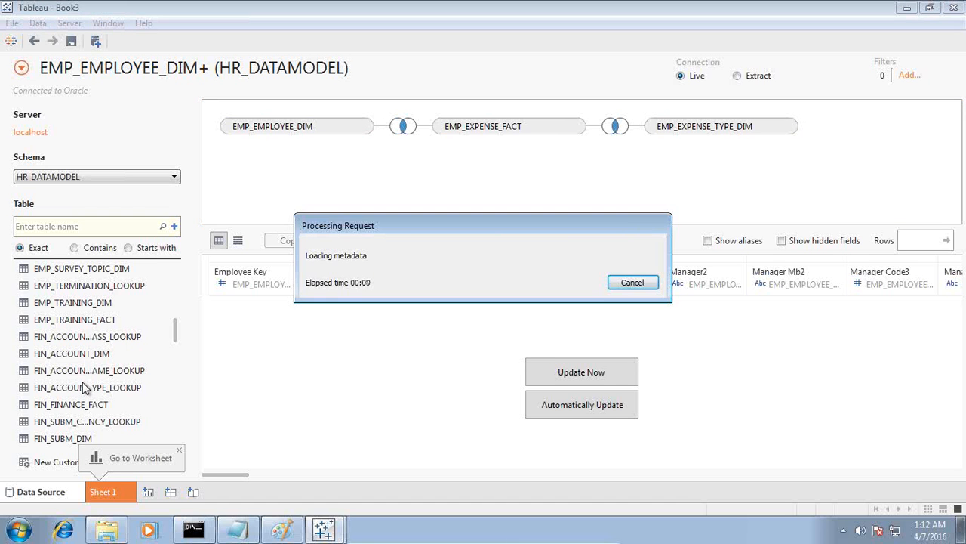
pyautogui.moveTo(89, 370); pyautogui.dragTo(427, 190)
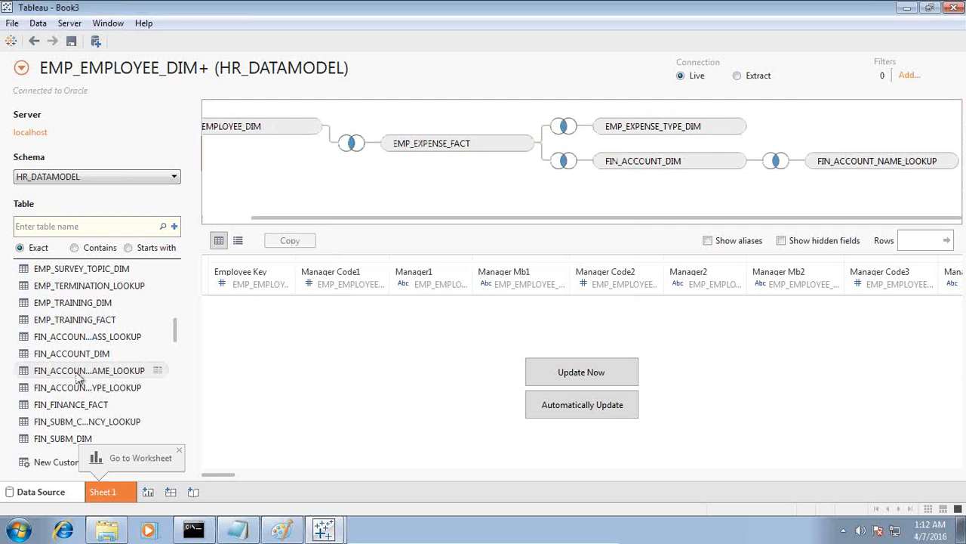
pyautogui.moveTo(91, 389); pyautogui.dragTo(138, 296)
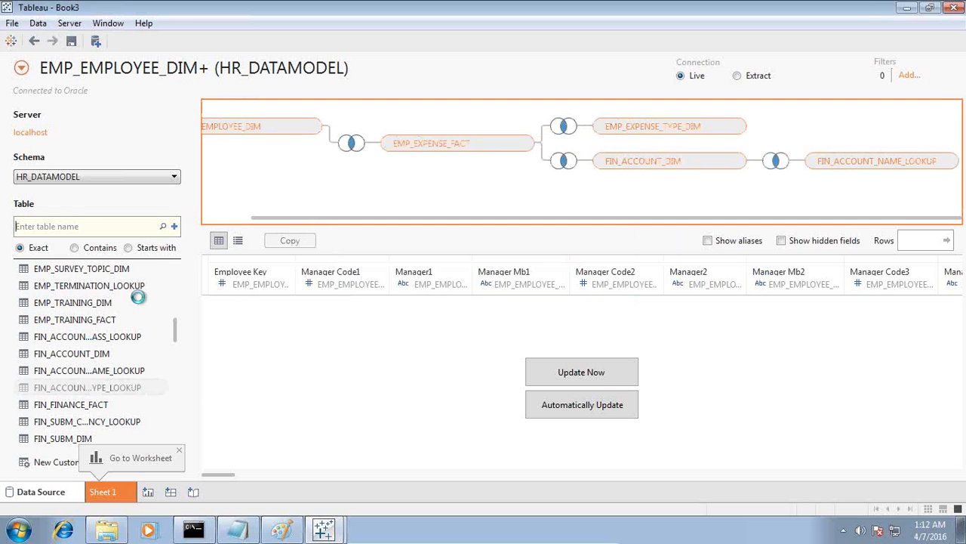
pyautogui.moveTo(138, 297); pyautogui.dragTo(138, 297)
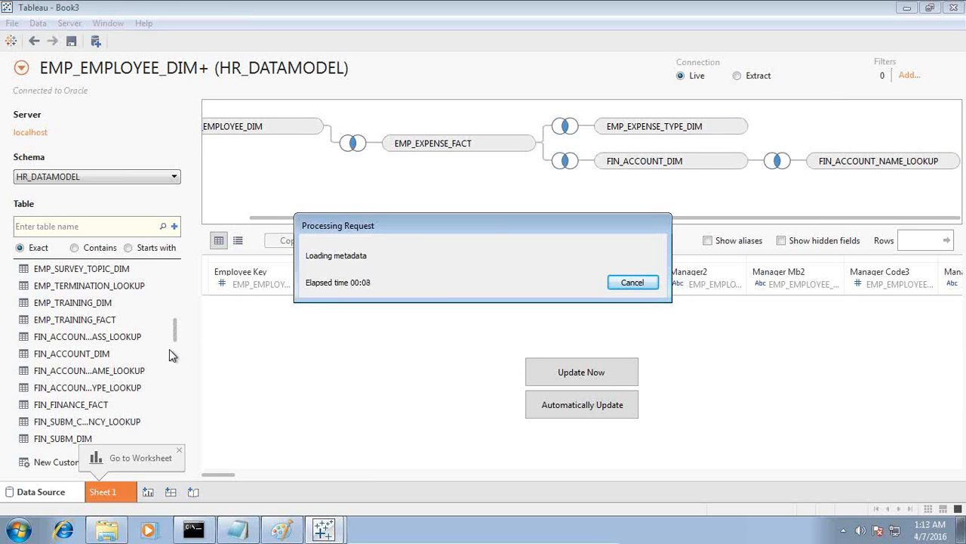
# Add the ORG_DIM and ORG_DIM_DETAILS tables to the data source
pyautogui.scroll(-8, 171, 351)
pyautogui.scroll(1, 156, 360)
pyautogui.scroll(2, 105, 293)
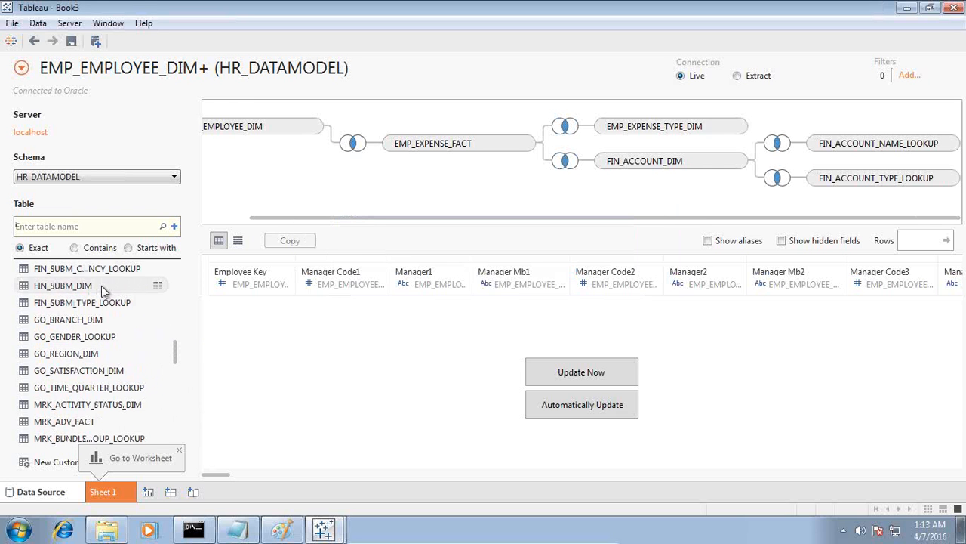
pyautogui.scroll(4, 110, 318)
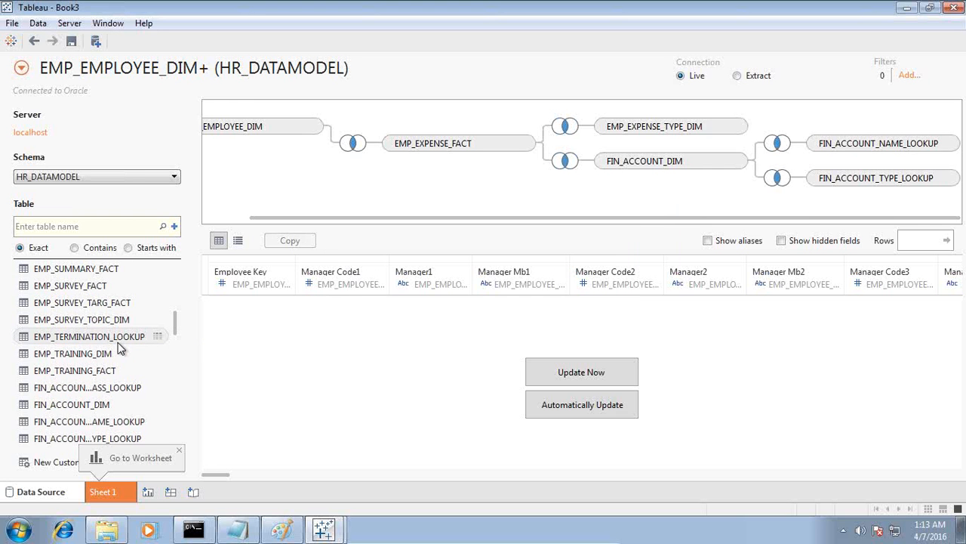
pyautogui.scroll(-6, 117, 347)
pyautogui.scroll(-8, 118, 349)
pyautogui.scroll(3, 118, 350)
pyautogui.scroll(2, 121, 352)
pyautogui.moveTo(83, 302); pyautogui.dragTo(357, 182)
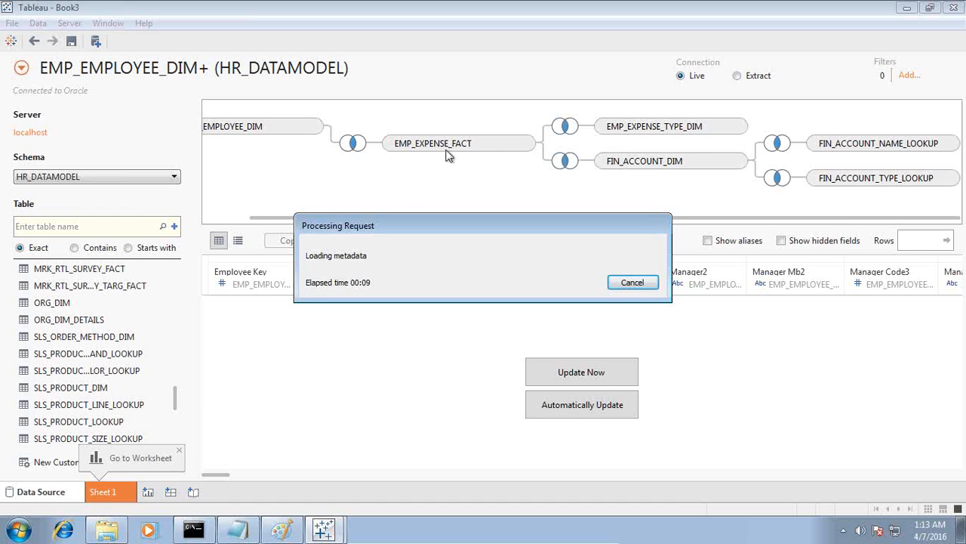
pyautogui.moveTo(66, 319); pyautogui.dragTo(442, 179)
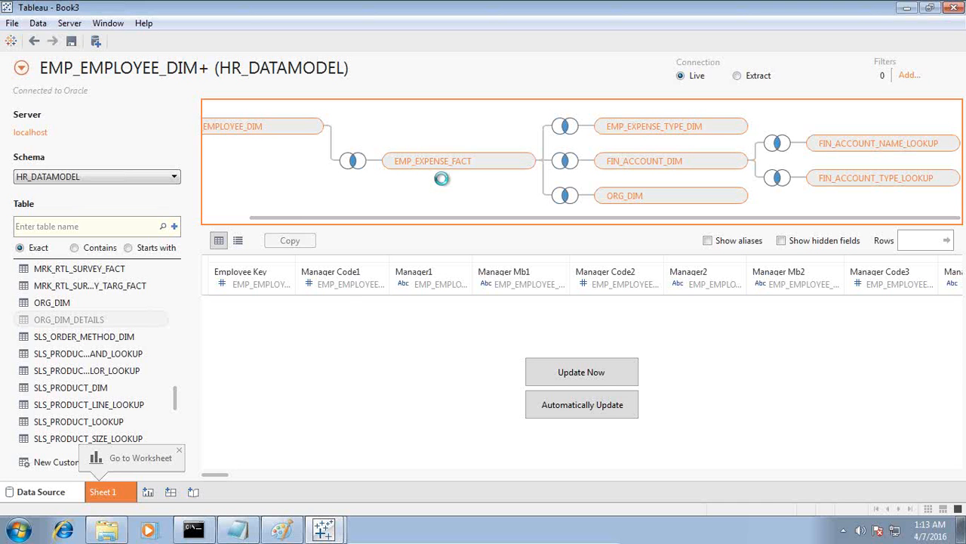
pyautogui.moveTo(441, 179); pyautogui.dragTo(442, 178)
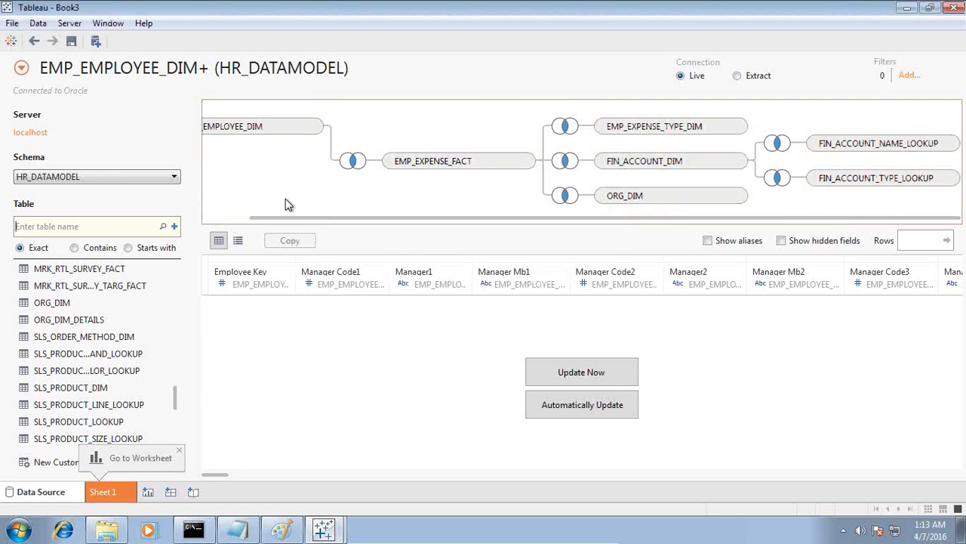
# Add the EMP_SUMMARY_FACT table to the data source and enlarge the join canvas to fit all tables
pyautogui.moveTo(175, 399); pyautogui.dragTo(182, 246)
pyautogui.moveTo(173, 279); pyautogui.dragTo(172, 295)
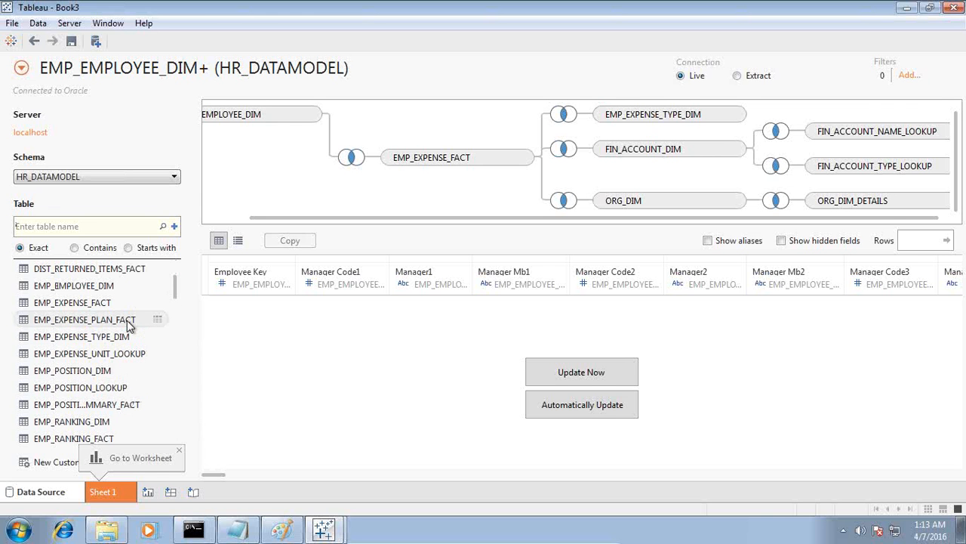
pyautogui.moveTo(174, 286); pyautogui.dragTo(174, 317)
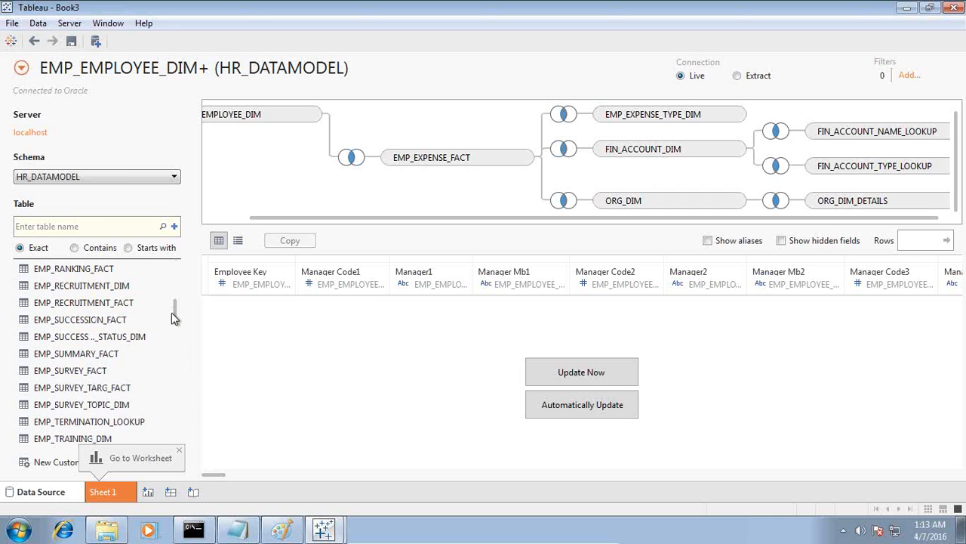
pyautogui.moveTo(96, 357); pyautogui.dragTo(671, 189)
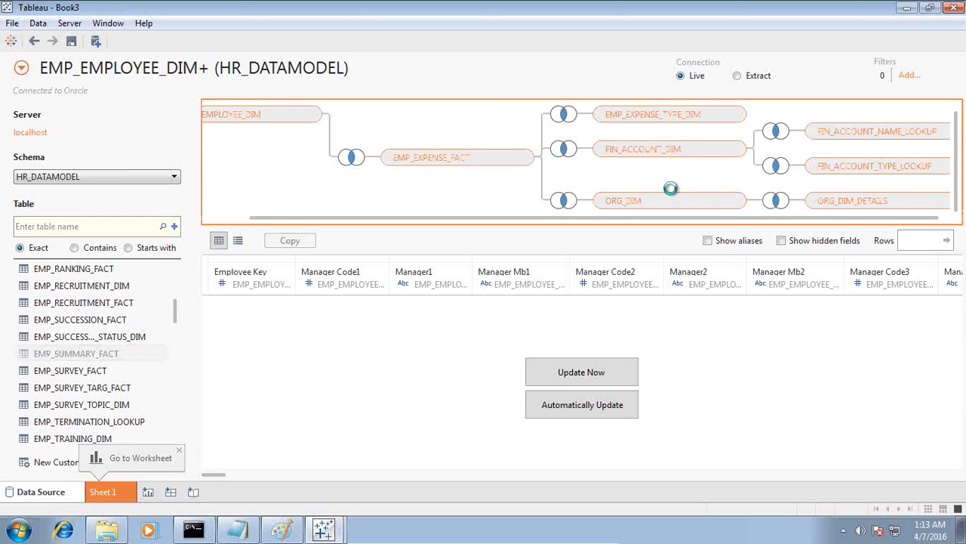
pyautogui.moveTo(670, 189); pyautogui.dragTo(670, 189)
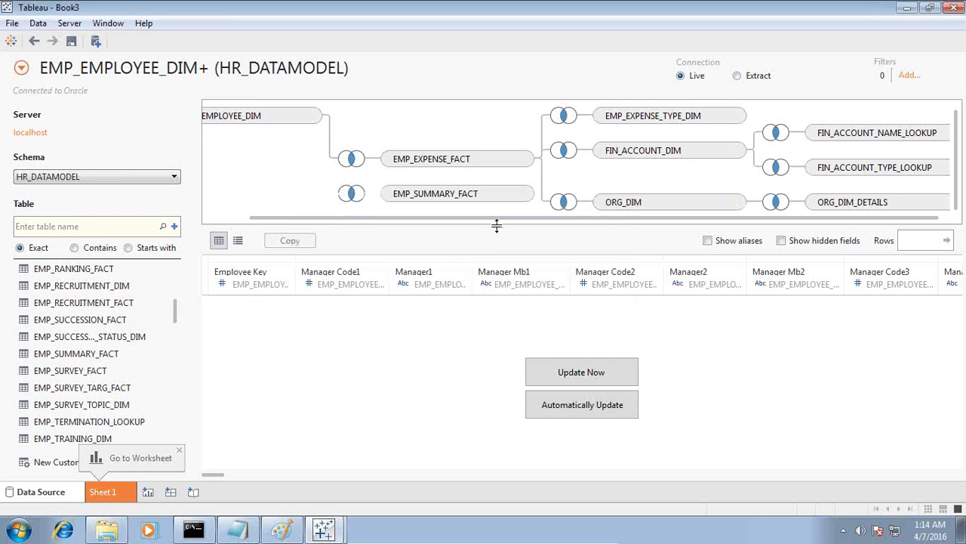
pyautogui.moveTo(497, 231); pyautogui.dragTo(500, 294)
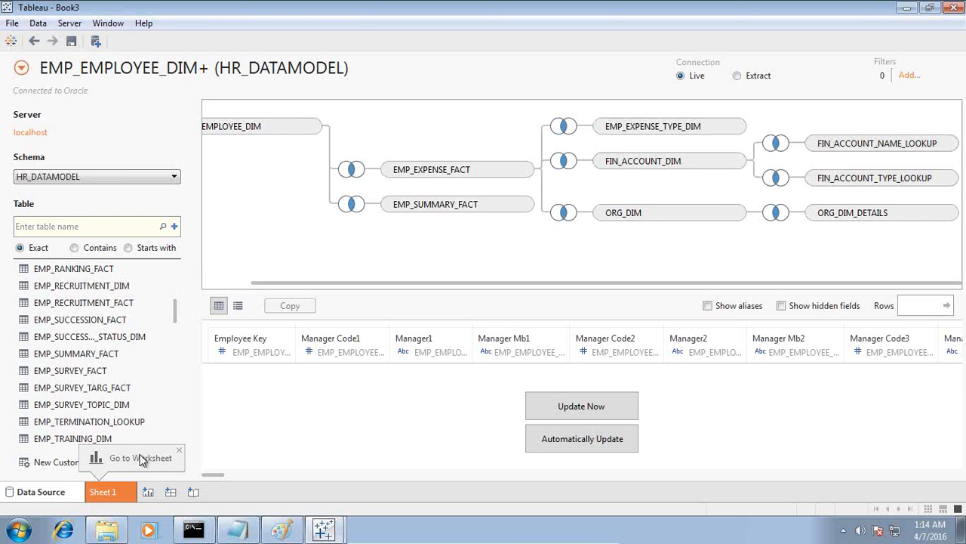
# Create a new worksheet and switch to Notepad to review the requirement on departments' cumulative pension plan expense above 100,000
pyautogui.click(148, 492)
pyautogui.click(245, 531)
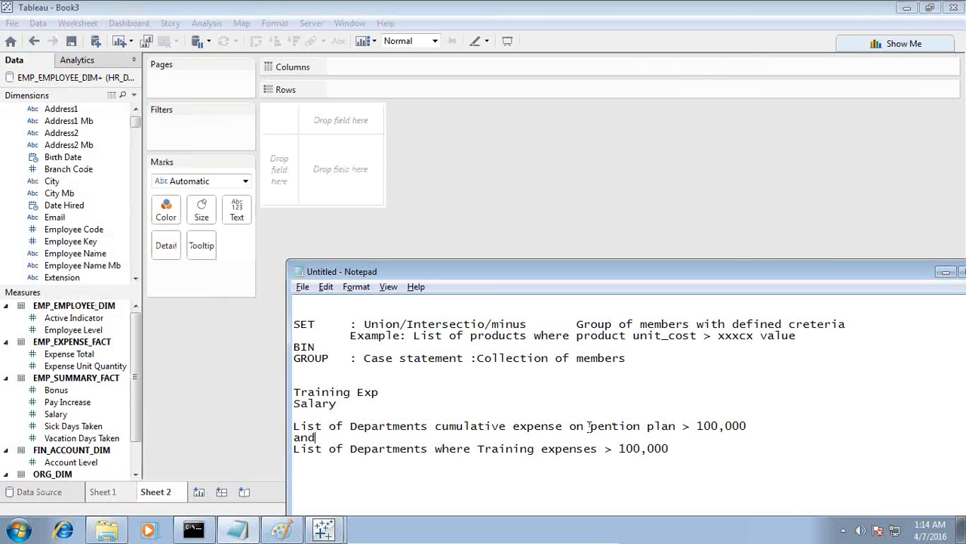
pyautogui.moveTo(474, 427); pyautogui.dragTo(747, 428)
pyautogui.click(743, 434)
pyautogui.moveTo(647, 426); pyautogui.dragTo(767, 424)
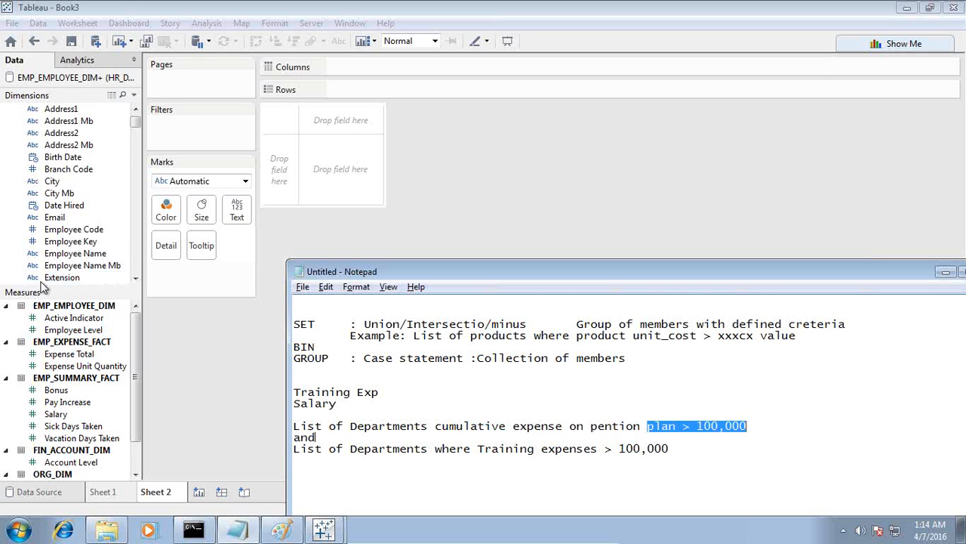
# Back in Tableau, collapse all the table groups under Dimensions, from EMP_EMPLOYEE_DIM to ORG_DIM_DETAILS
pyautogui.scroll(3, 58, 157)
pyautogui.moveTo(134, 123); pyautogui.dragTo(137, 107)
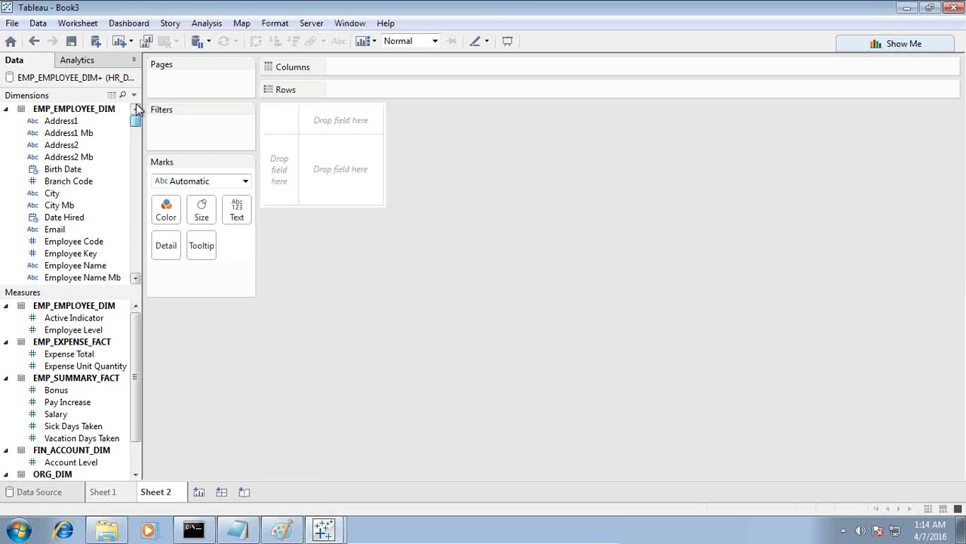
pyautogui.click(6, 109)
pyautogui.click(6, 120)
pyautogui.click(6, 133)
pyautogui.click(6, 145)
pyautogui.click(6, 157)
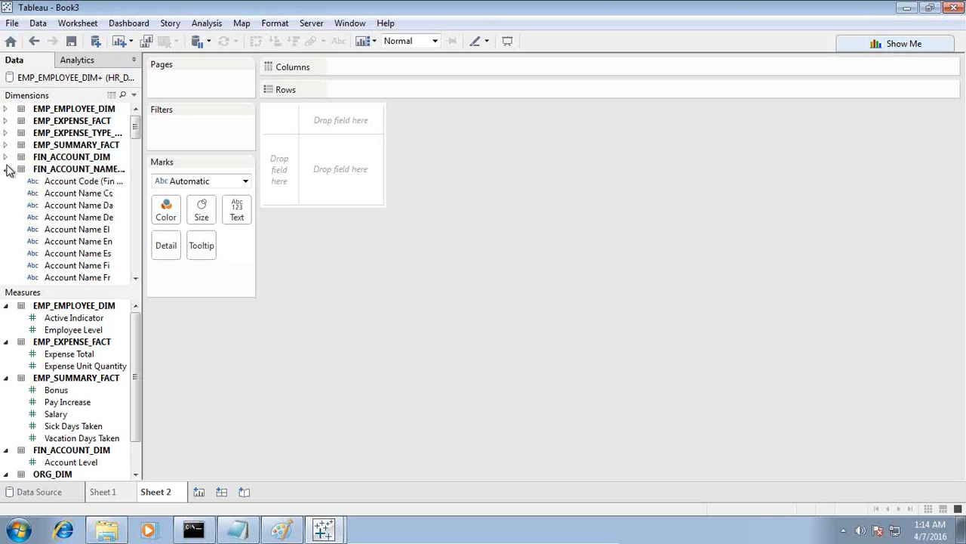
pyautogui.click(6, 169)
pyautogui.click(6, 181)
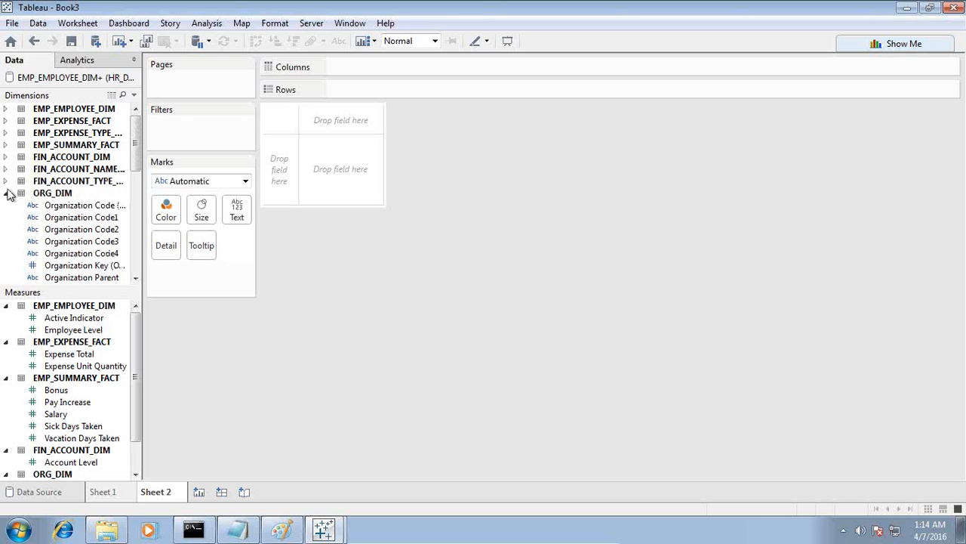
pyautogui.click(6, 193)
pyautogui.click(7, 205)
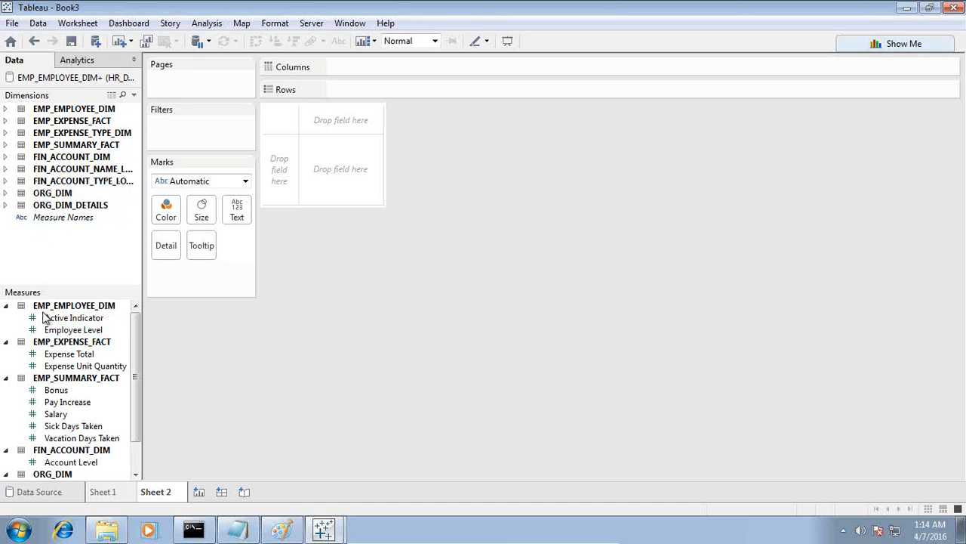
# Expand ORG_DIM_DETAILS, widen the data pane to show full field names, and list Organization Name En as worksheet rows
pyautogui.click(6, 205)
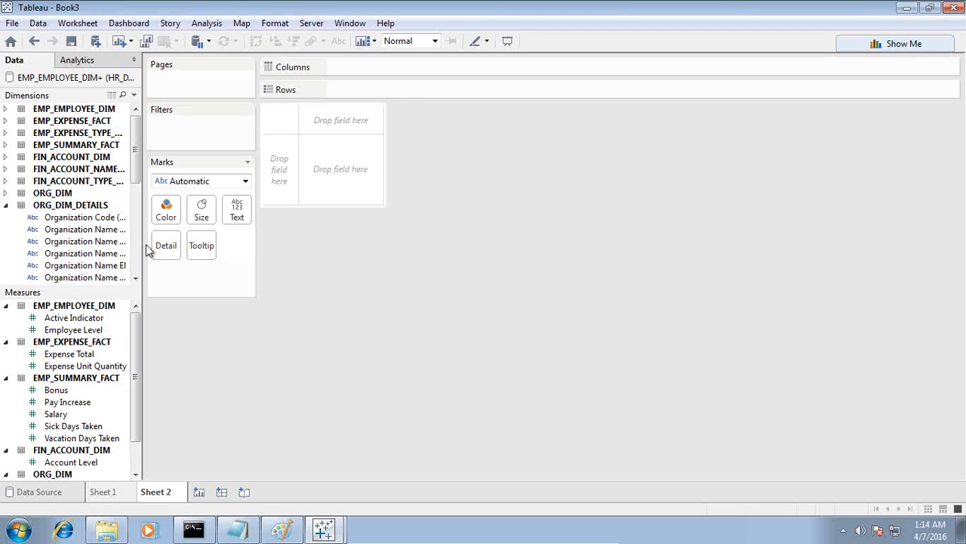
pyautogui.moveTo(143, 243); pyautogui.dragTo(187, 242)
pyautogui.moveTo(117, 277); pyautogui.dragTo(333, 174)
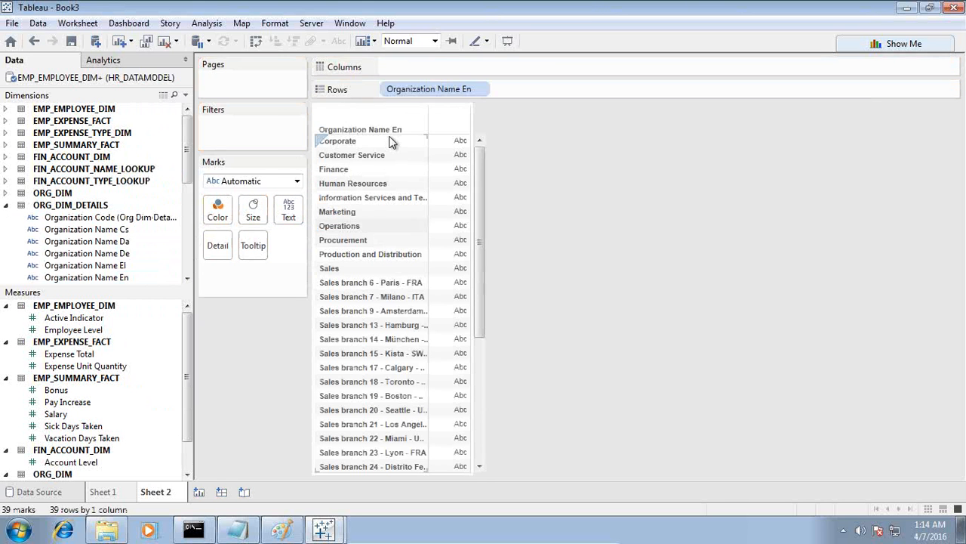
# Widen the Organization Name En column in the worksheet and collapse the ORG_DIM_DETAILS group
pyautogui.moveTo(428, 156); pyautogui.dragTo(453, 164)
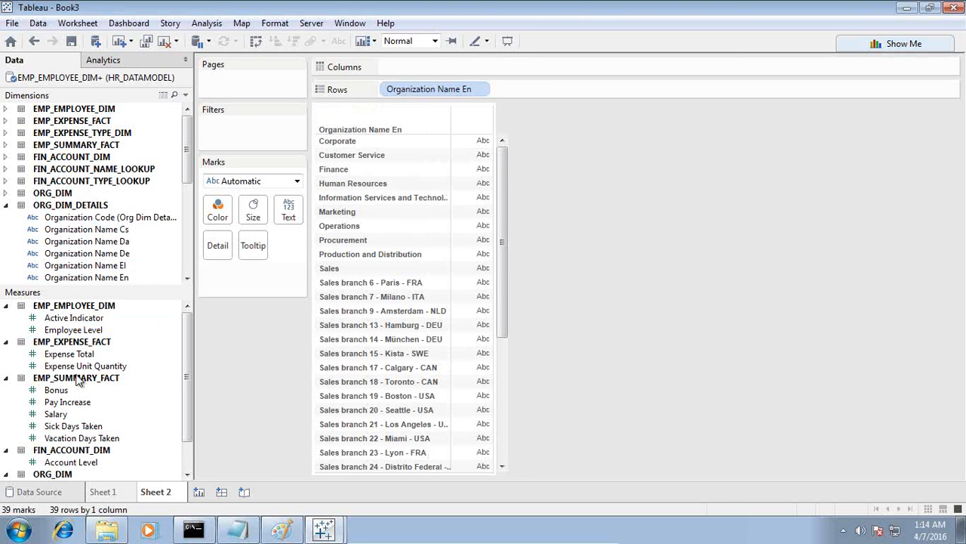
pyautogui.click(7, 207)
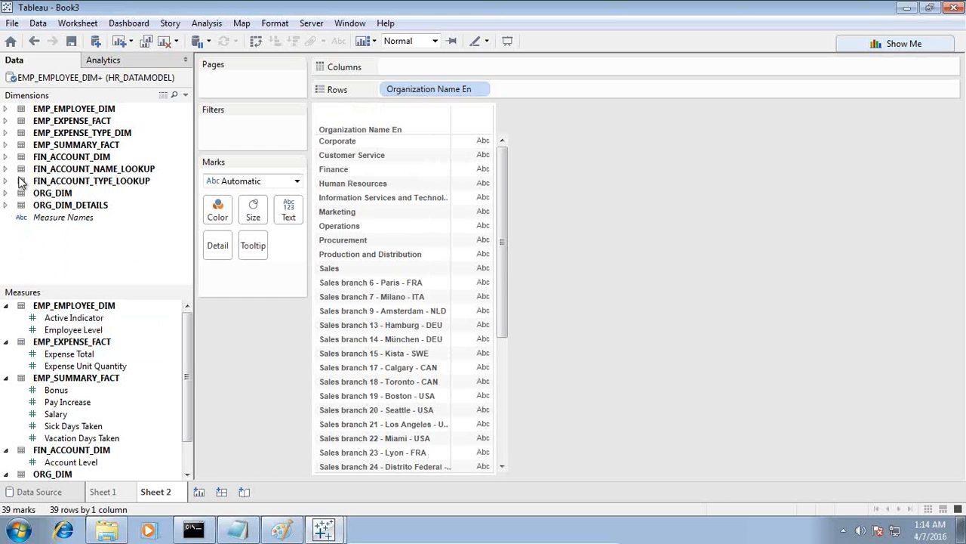
# Reopen the data source for editing and add the DIM_TIME table to the join canvas
pyautogui.rightClick(106, 79)
pyautogui.click(159, 86)
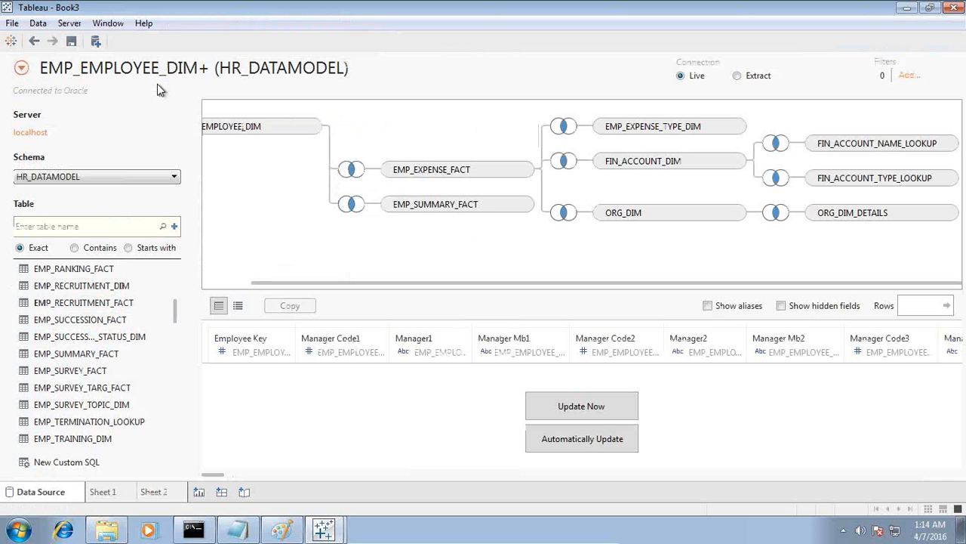
pyautogui.scroll(-10, 128, 362)
pyautogui.scroll(10, 136, 374)
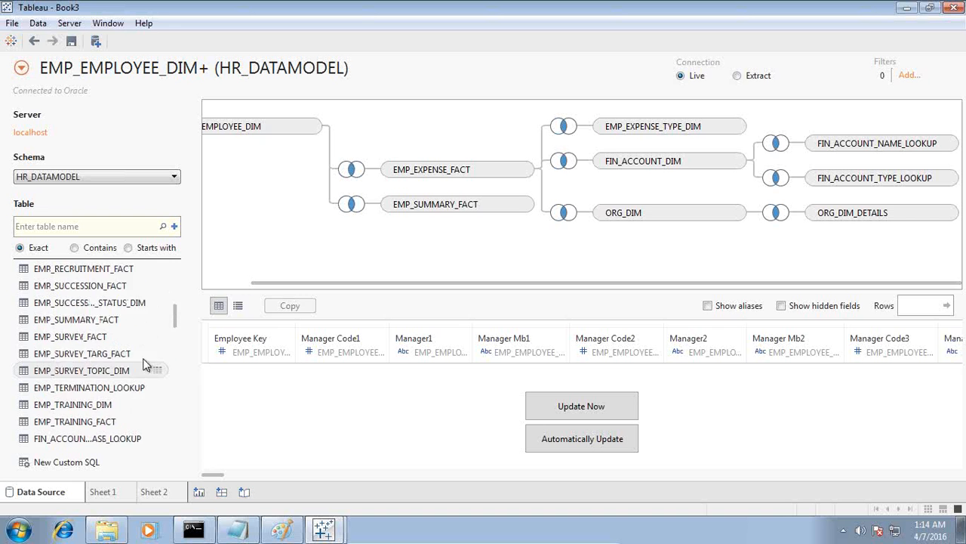
pyautogui.moveTo(59, 306); pyautogui.dragTo(361, 246)
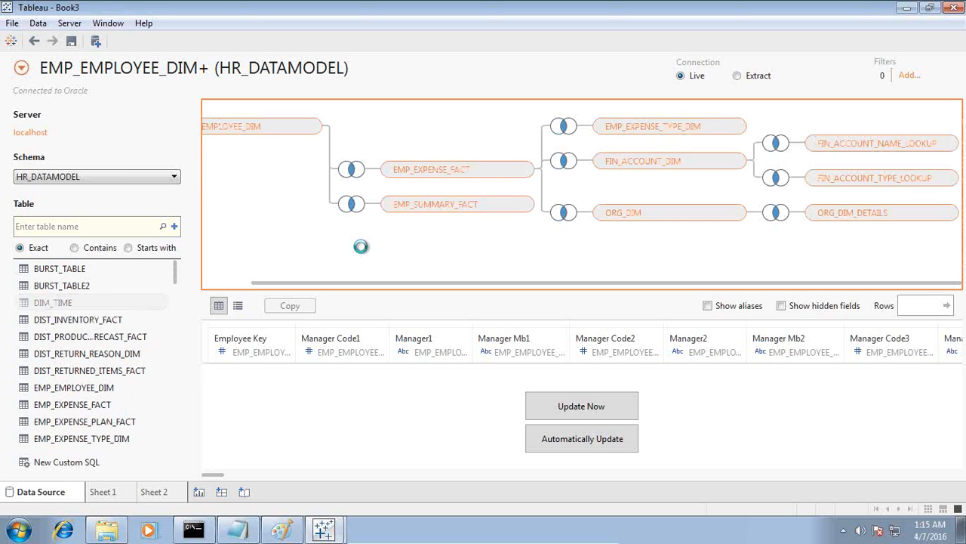
pyautogui.moveTo(360, 246); pyautogui.dragTo(361, 249)
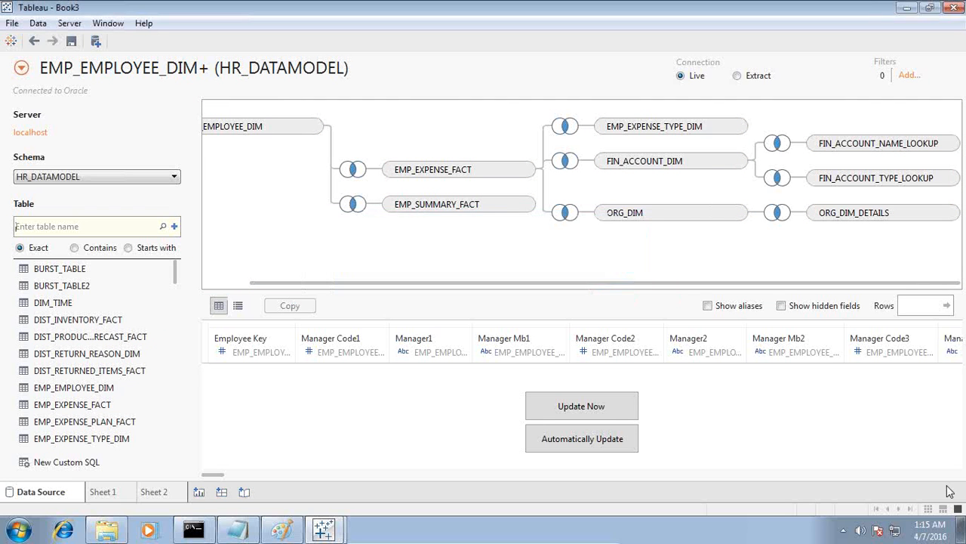
# On Sheet 1, filter Current Year from DIM_TIME to the range 2007 to 2007, and collapse the DIM_TIME group
pyautogui.click(103, 491)
pyautogui.scroll(9, 162, 172)
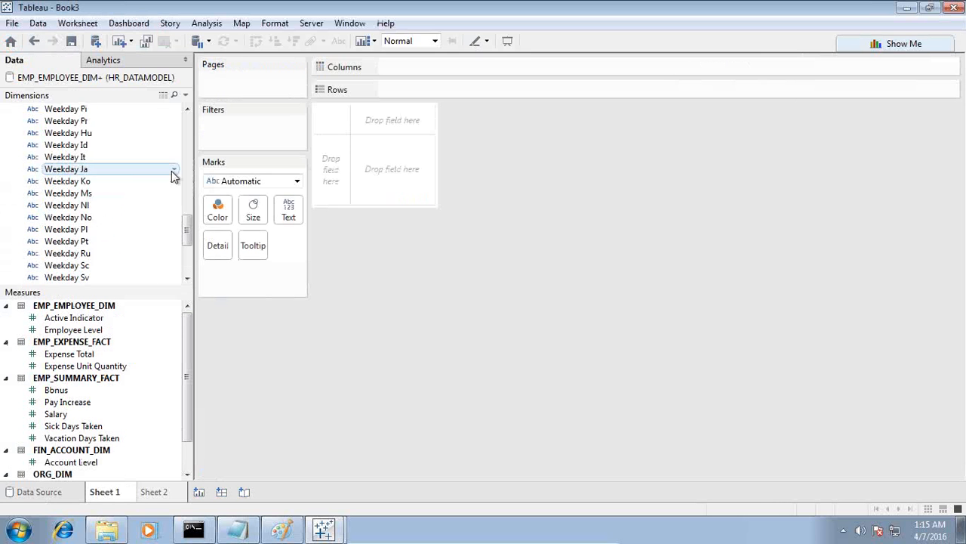
pyautogui.scroll(10, 169, 173)
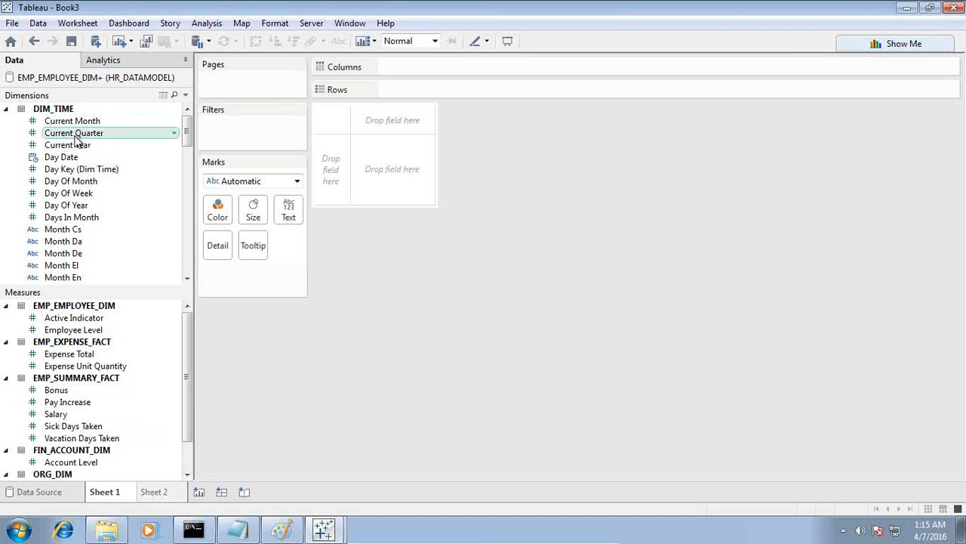
pyautogui.moveTo(78, 146); pyautogui.dragTo(215, 134)
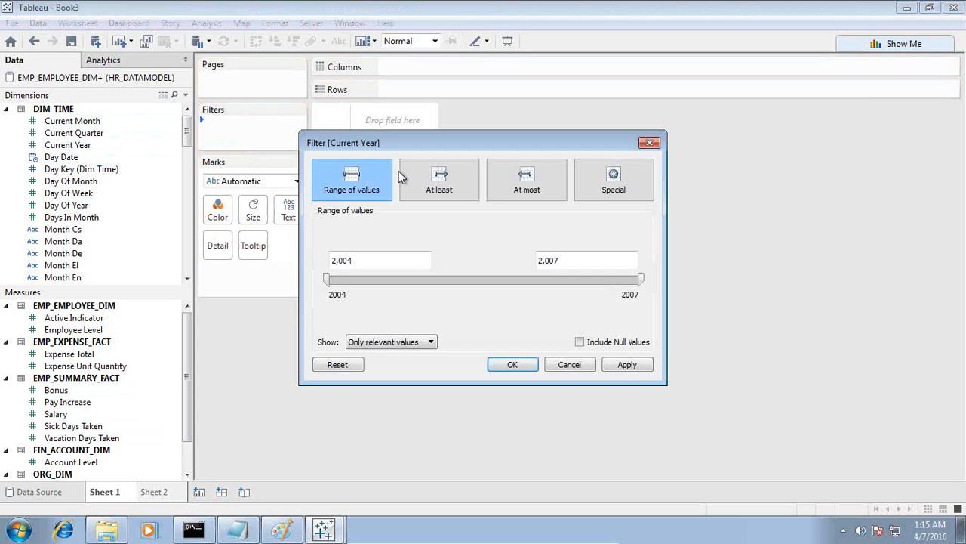
pyautogui.moveTo(432, 260); pyautogui.dragTo(289, 264)
pyautogui.write('2007')
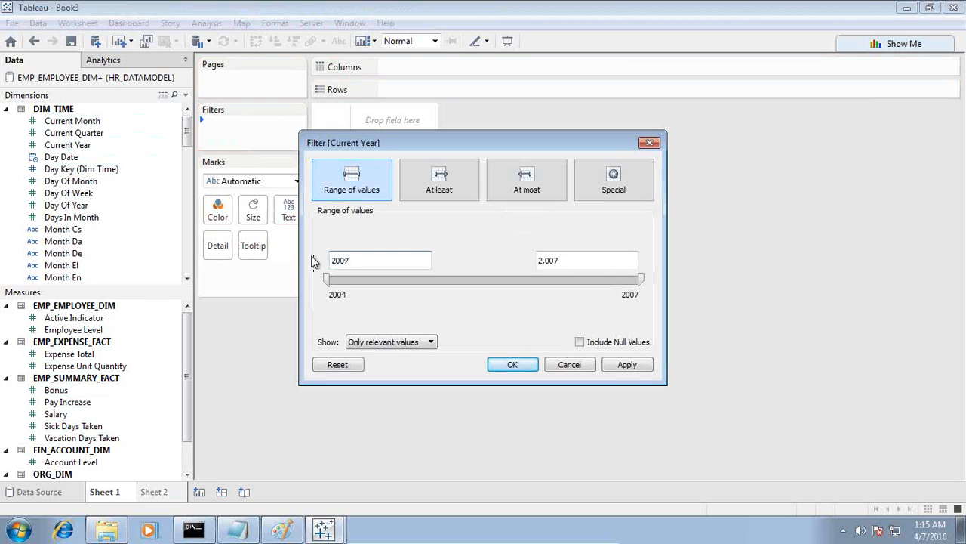
pyautogui.click(608, 366)
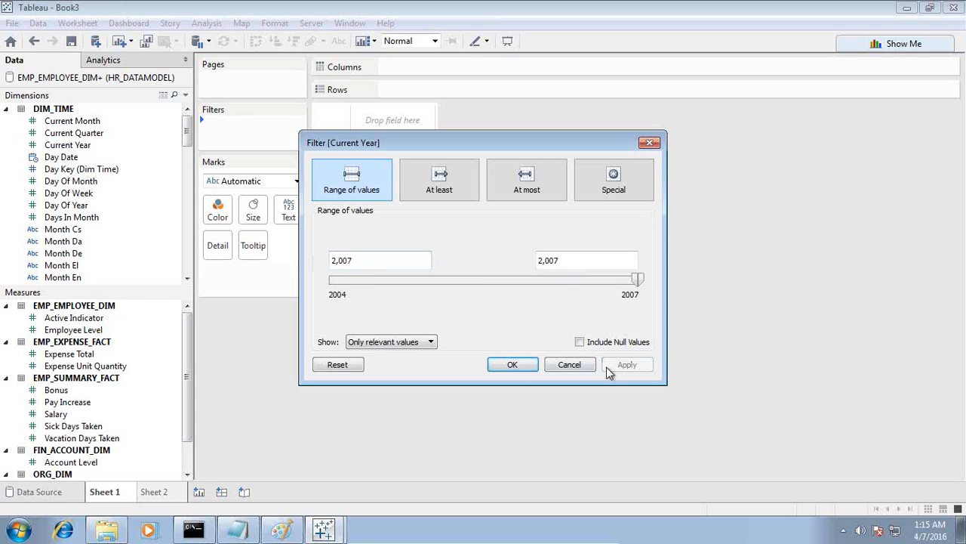
pyautogui.click(513, 365)
pyautogui.click(6, 109)
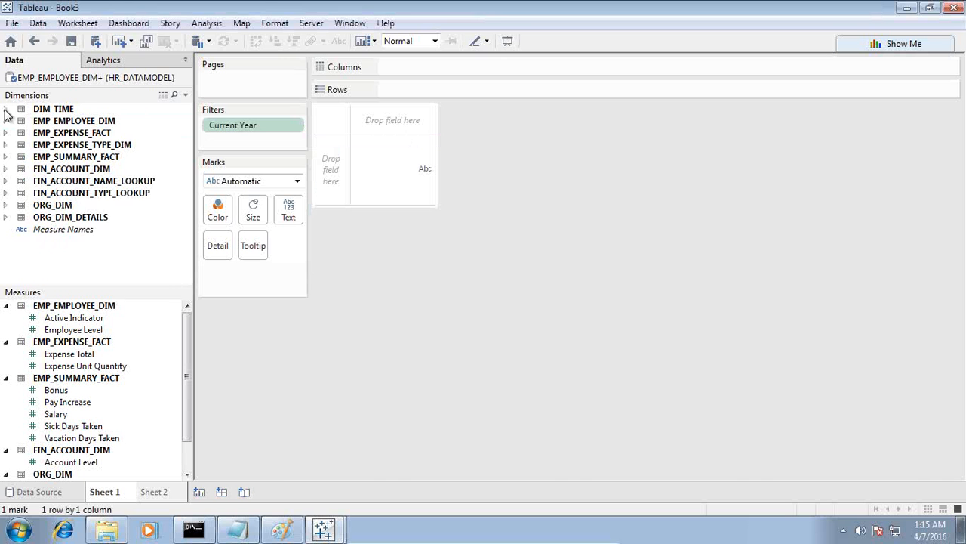
# List Organization Name En from ORG_DIM_DETAILS as the worksheet rows and collapse that table group again
pyautogui.click(6, 217)
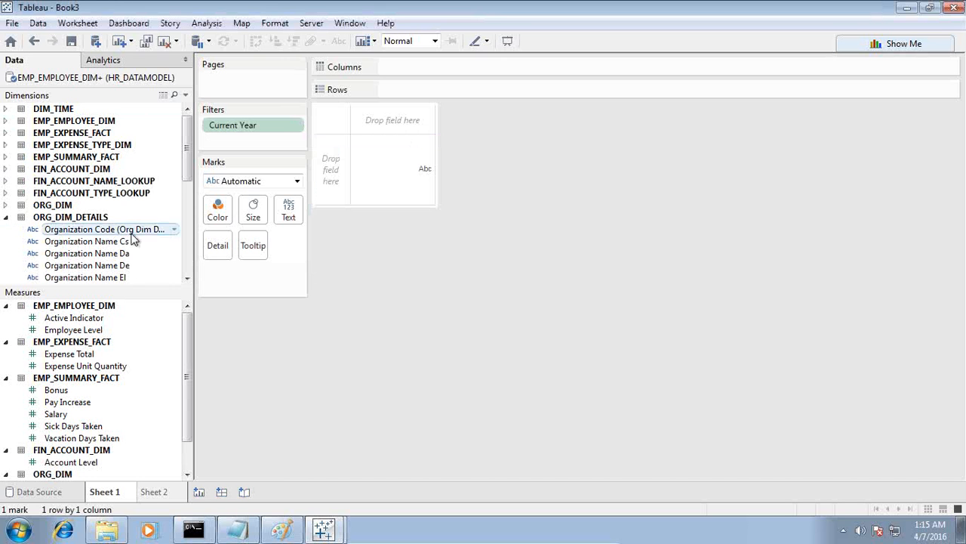
pyautogui.scroll(-1, 139, 272)
pyautogui.moveTo(121, 257); pyautogui.dragTo(340, 174)
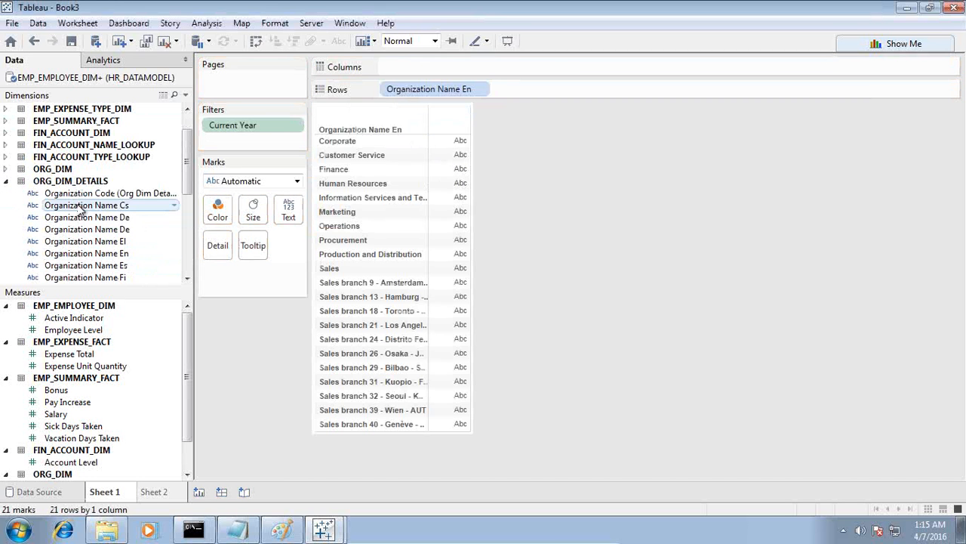
pyautogui.click(6, 182)
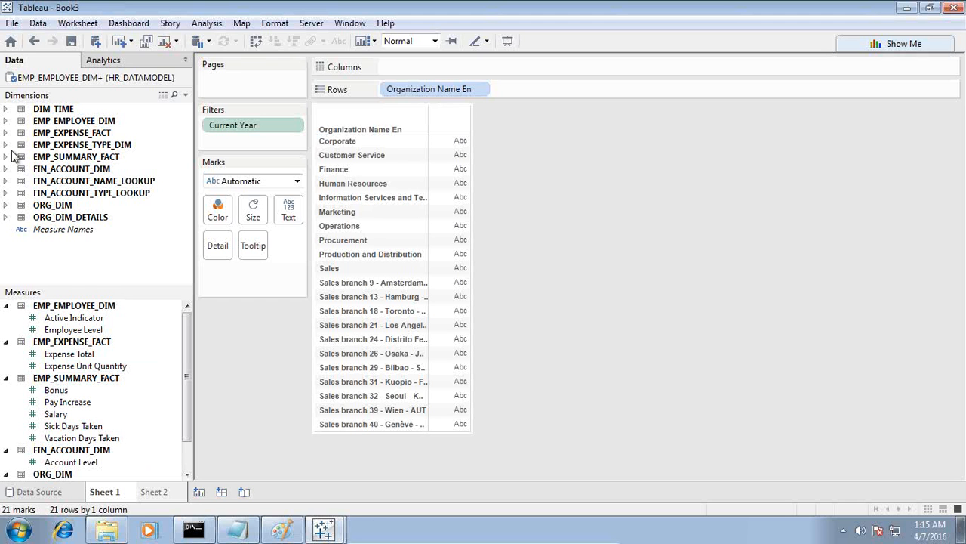
# Add Expense Group En from EMP_EXPENSE_TYPE_DIM as the worksheet columns and collapse that table group again
pyautogui.click(6, 145)
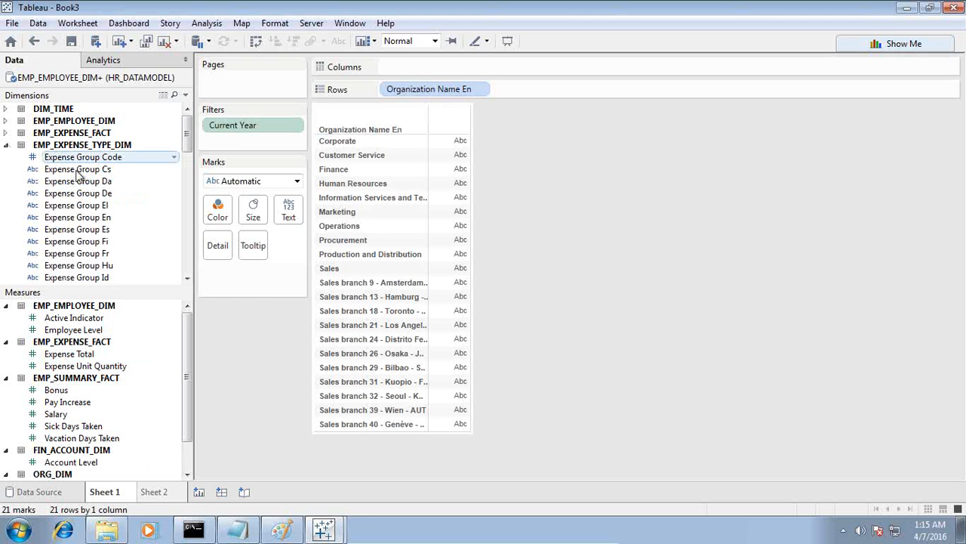
pyautogui.doubleClick(110, 218)
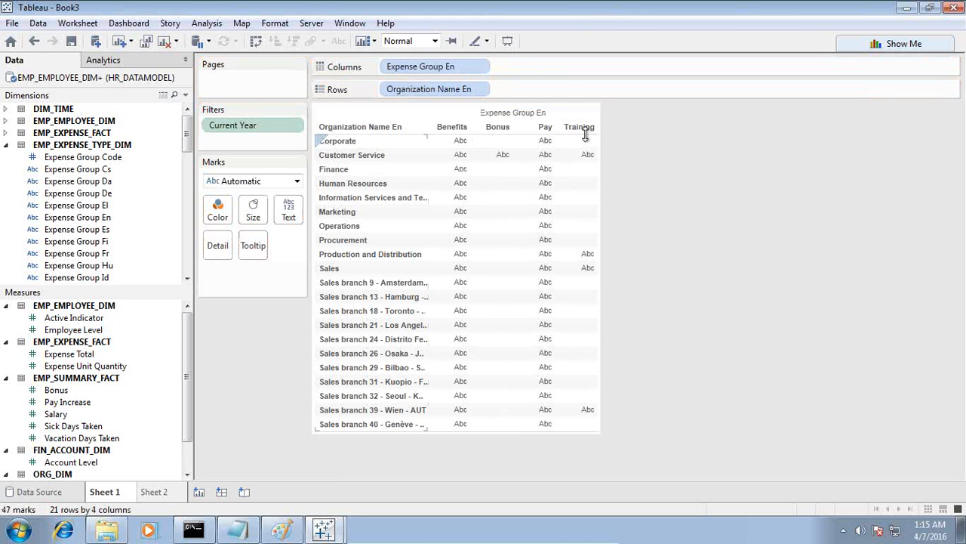
pyautogui.click(6, 145)
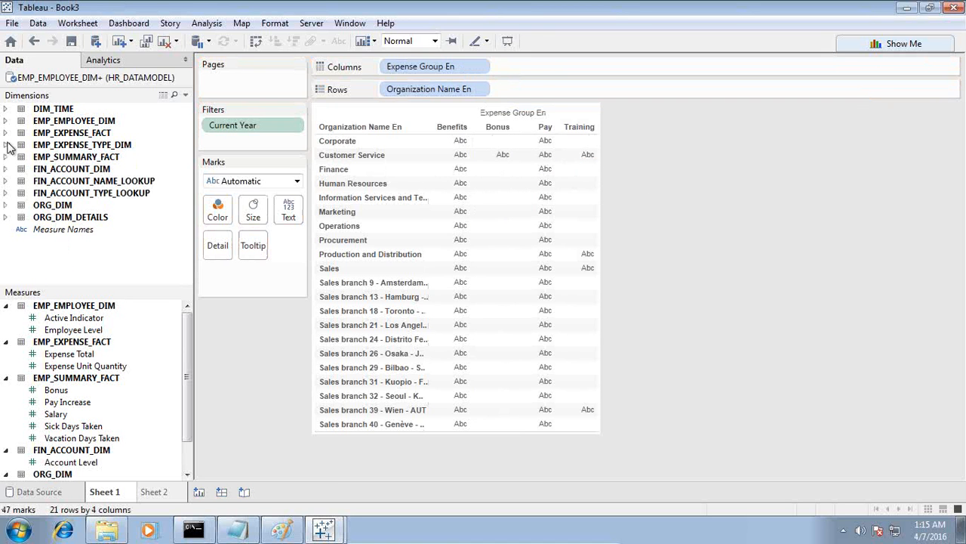
# Add Account Name En from FIN_ACCOUNT_NAME_LOOKUP beneath the expense group columns and keep only Benefits - pension plan
pyautogui.click(6, 182)
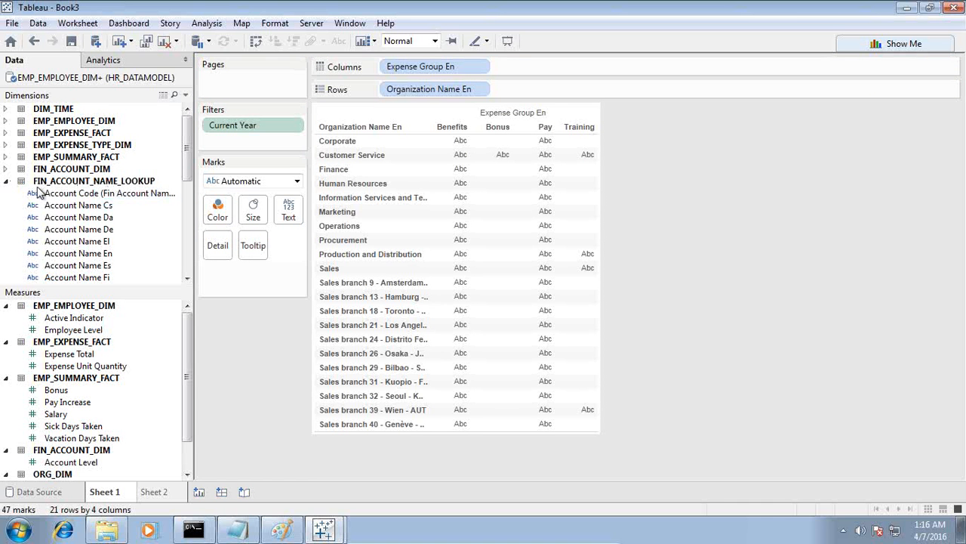
pyautogui.moveTo(95, 254); pyautogui.dragTo(530, 68)
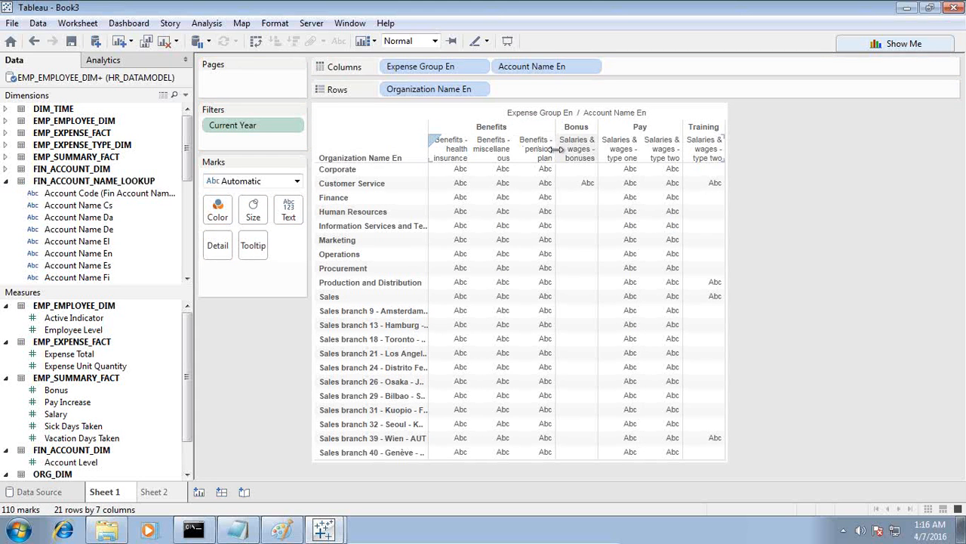
pyautogui.moveTo(571, 150); pyautogui.dragTo(617, 151)
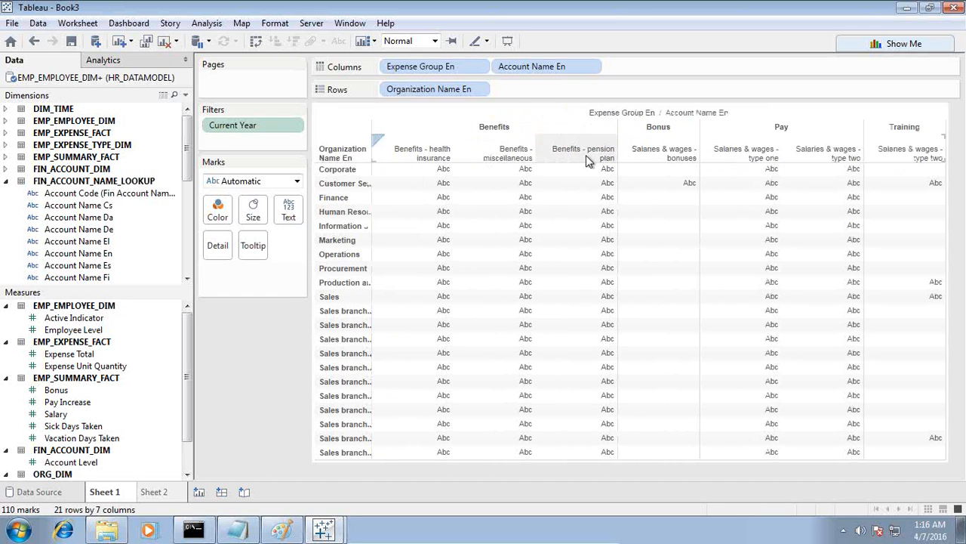
pyautogui.click(586, 155)
pyautogui.click(631, 169)
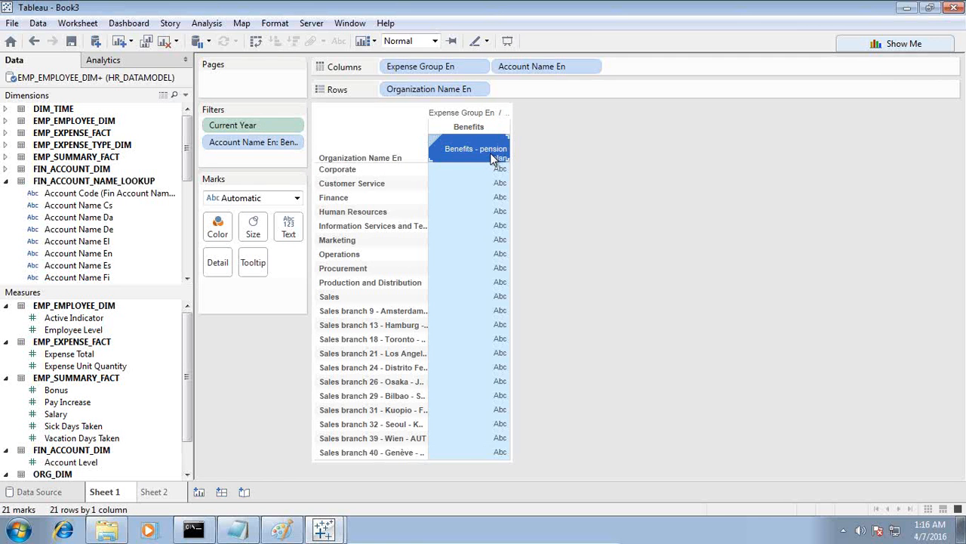
# Show Expense Total as the cell values and sort the organizations in descending order of pension plan expense
pyautogui.moveTo(62, 356); pyautogui.dragTo(479, 287)
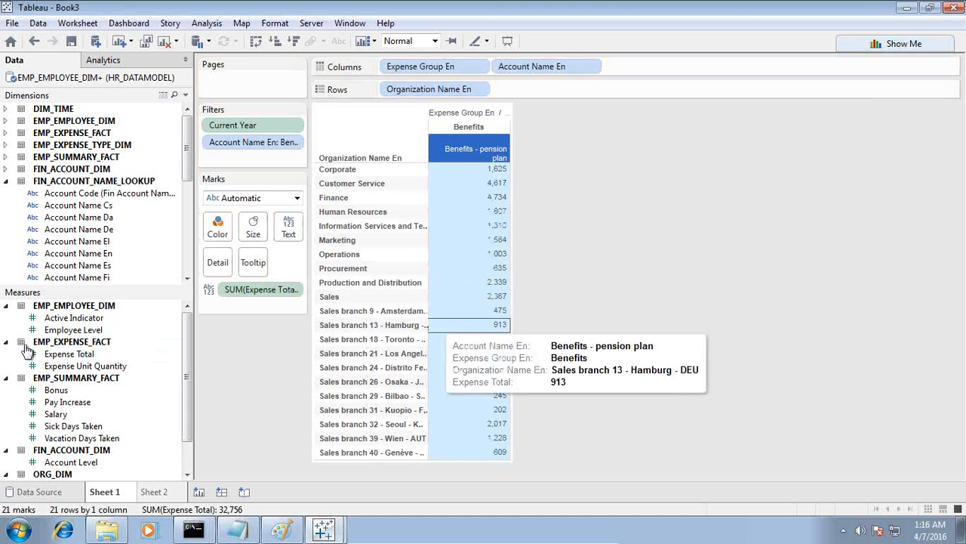
pyautogui.click(501, 158)
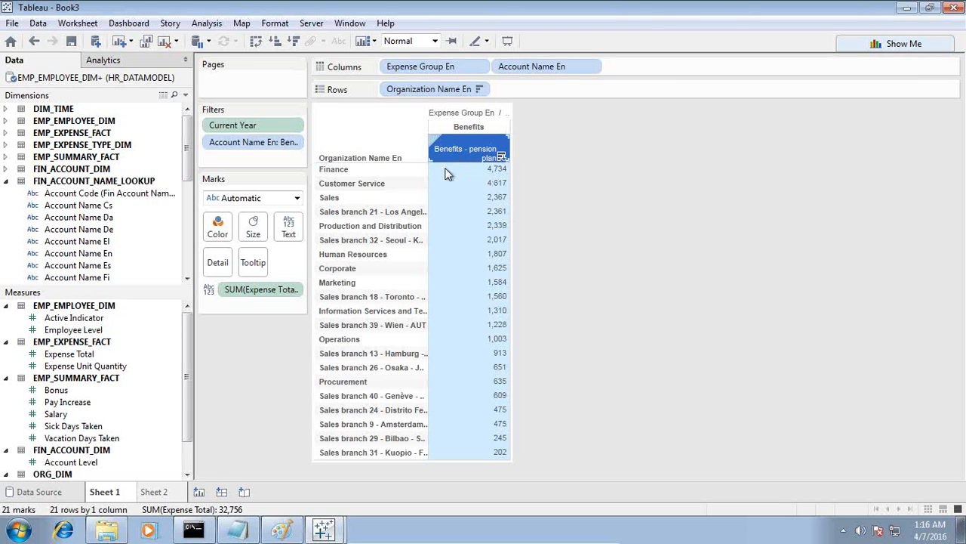
# Filter the organizations on the sum of Expense Total with a minimum value of 1,000
pyautogui.moveTo(237, 290); pyautogui.dragTo(238, 290)
pyautogui.click(455, 247)
pyautogui.click(513, 400)
pyautogui.moveTo(380, 261); pyautogui.dragTo(257, 253)
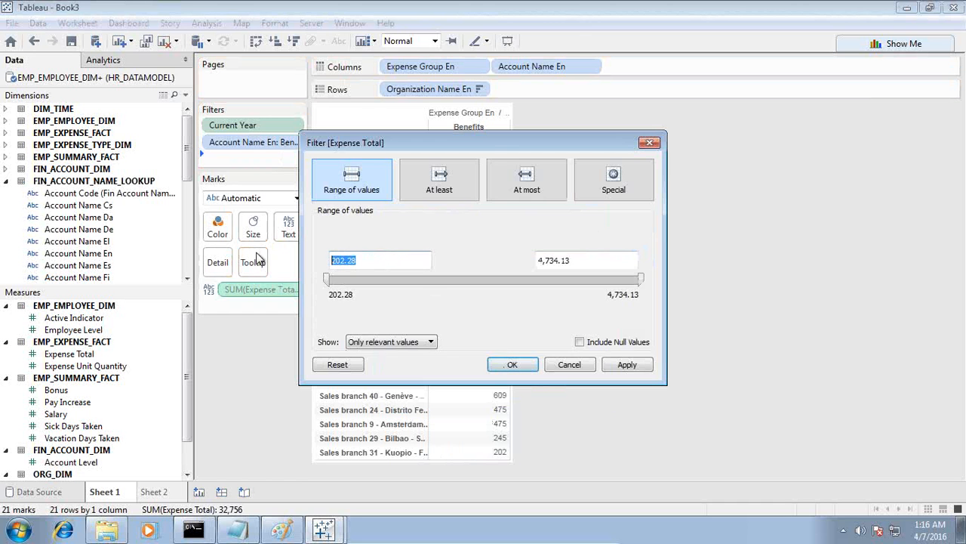
pyautogui.moveTo(368, 259); pyautogui.dragTo(288, 260)
pyautogui.write('1000')
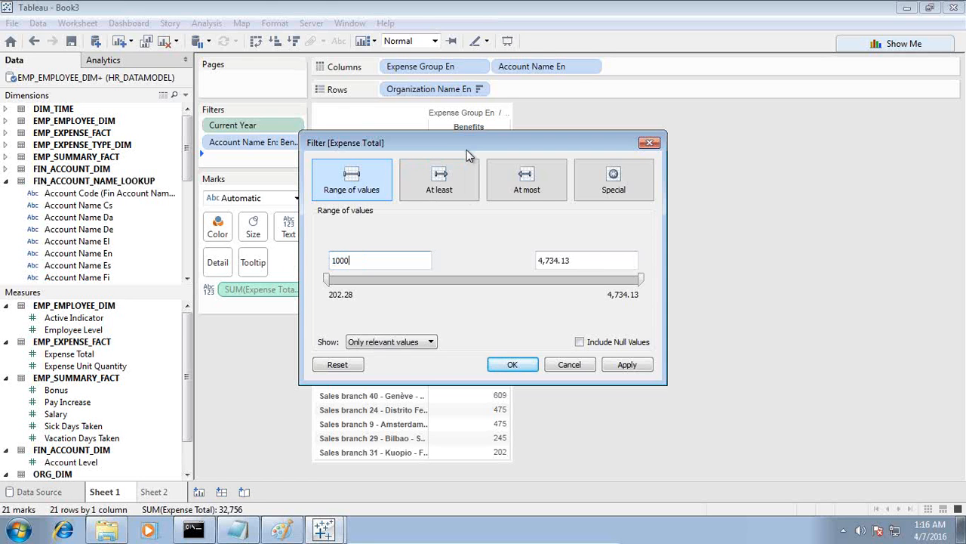
pyautogui.click(615, 366)
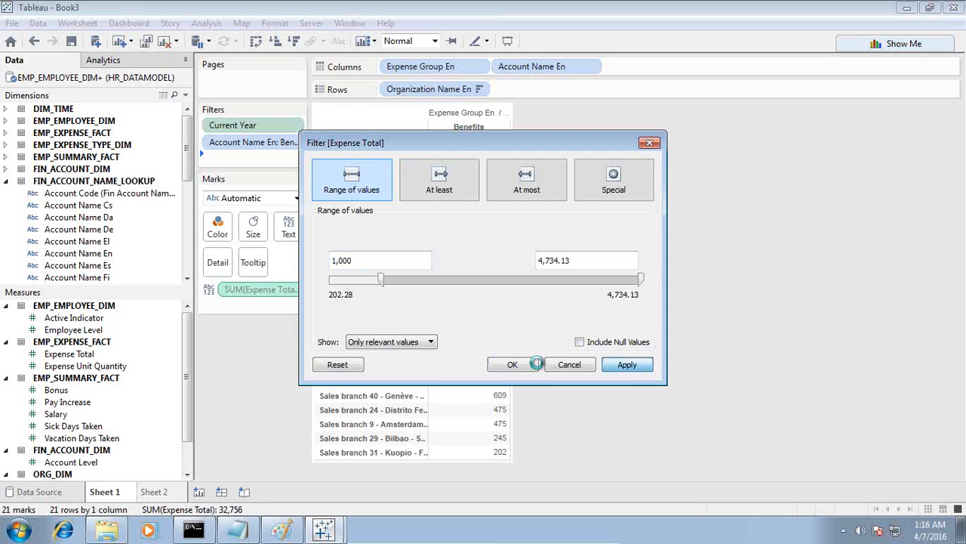
pyautogui.click(510, 363)
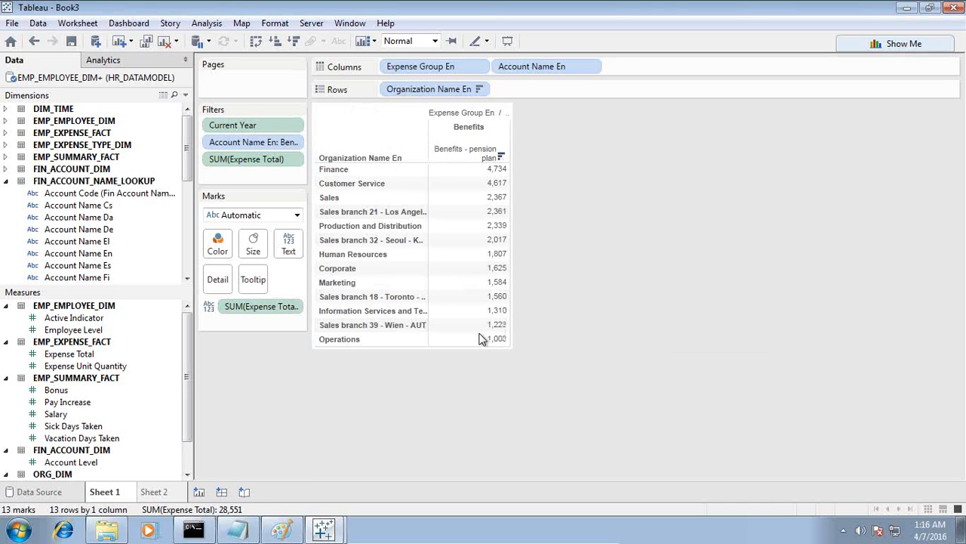
pyautogui.click(376, 172)
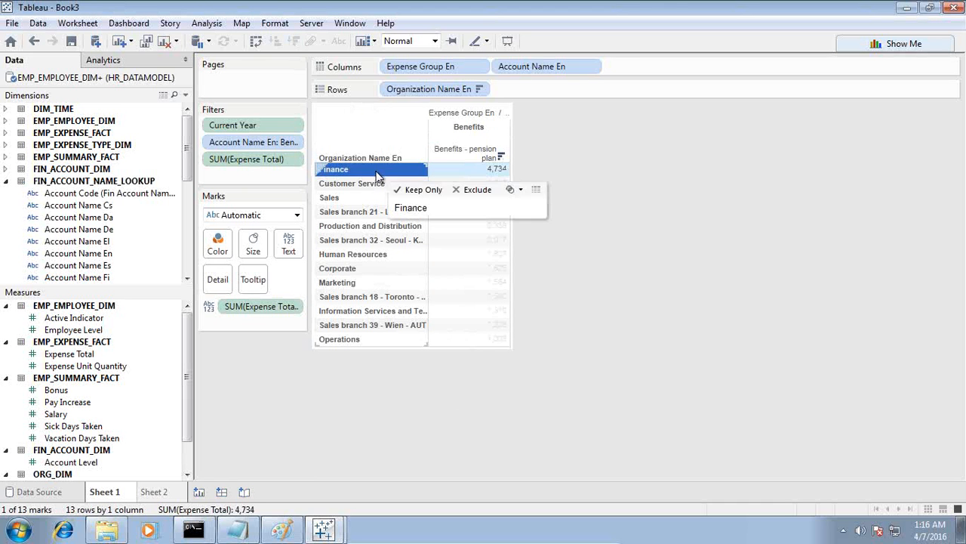
pyautogui.keyDown('shift'); pyautogui.click(347, 339); pyautogui.keyUp('shift')
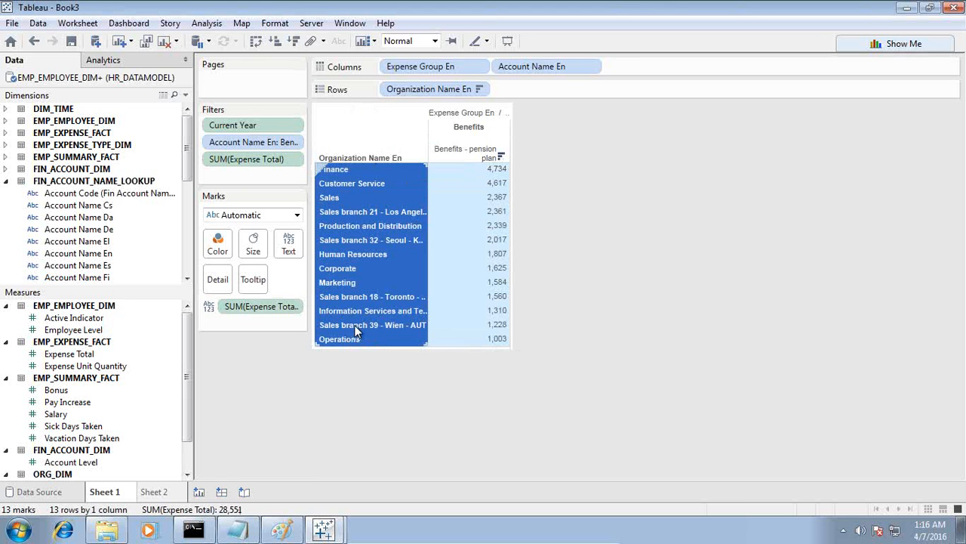
pyautogui.rightClick(354, 324)
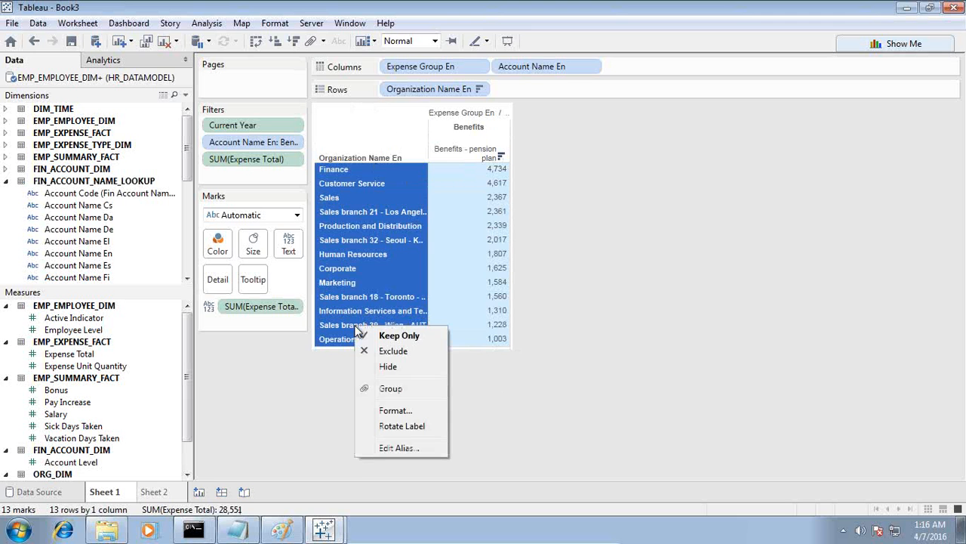
pyautogui.click(596, 189)
# Select all organizations from Finance through Operations and start creating a set from them
pyautogui.click(338, 171)
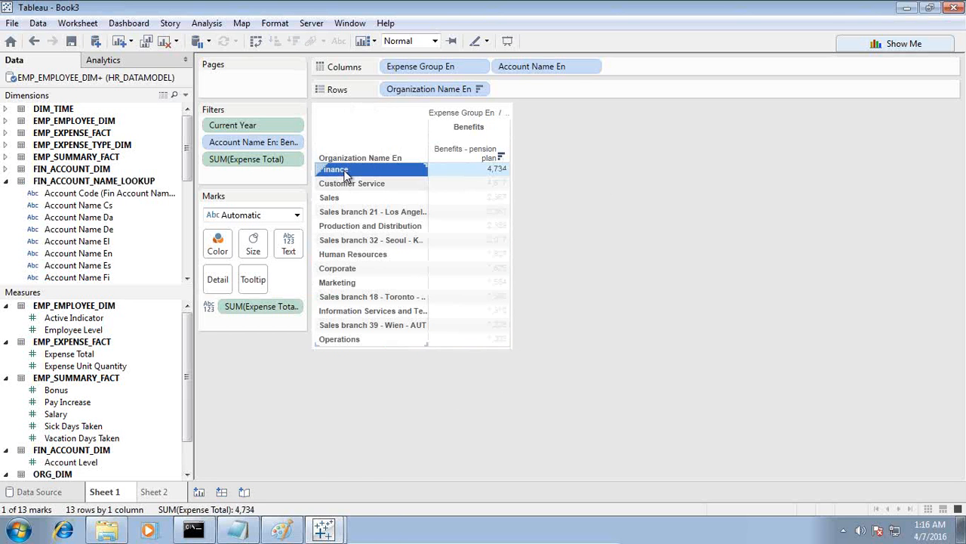
pyautogui.keyDown('ctrl'); pyautogui.click(345, 339); pyautogui.keyUp('ctrl')
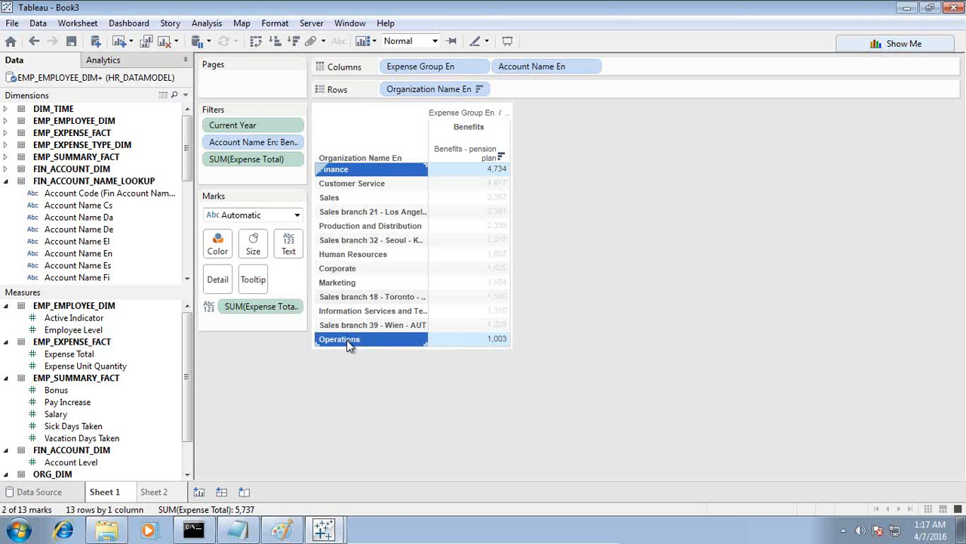
pyautogui.keyDown('shift'); pyautogui.click(348, 173); pyautogui.keyUp('shift')
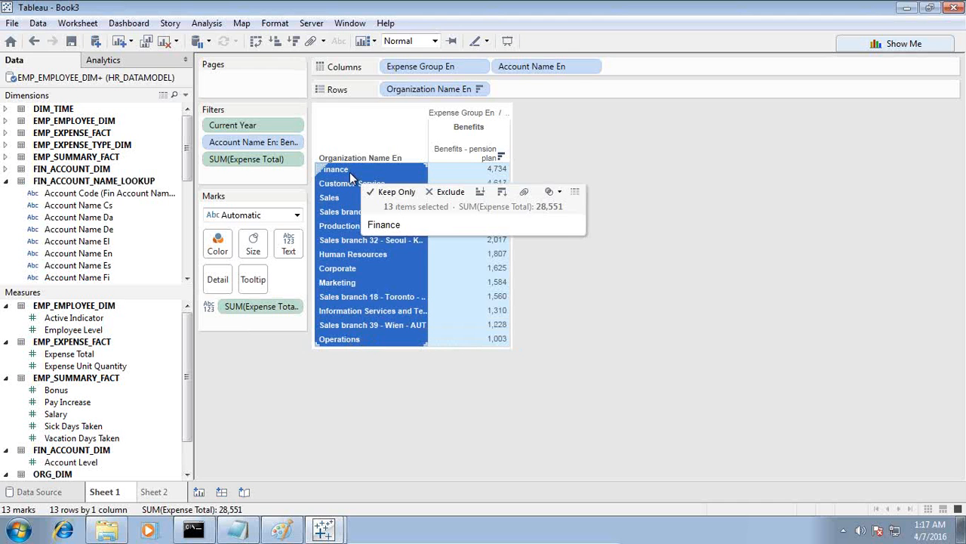
pyautogui.click(559, 192)
pyautogui.click(577, 208)
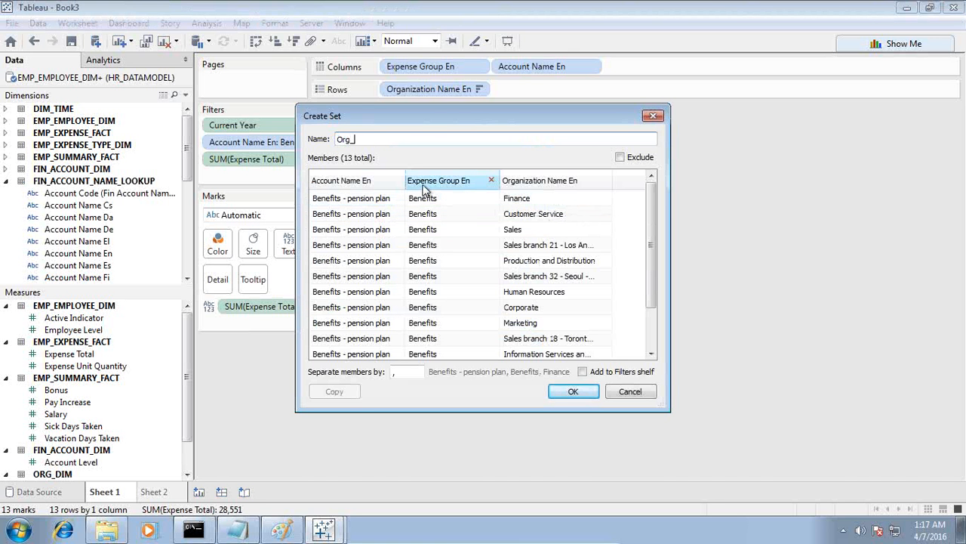
# Check the pension plan condition in the Notepad notes and create the set with the name Dept_Pension_Expenses_Above_1000
pyautogui.click(239, 531)
pyautogui.scroll(-3, 647, 422)
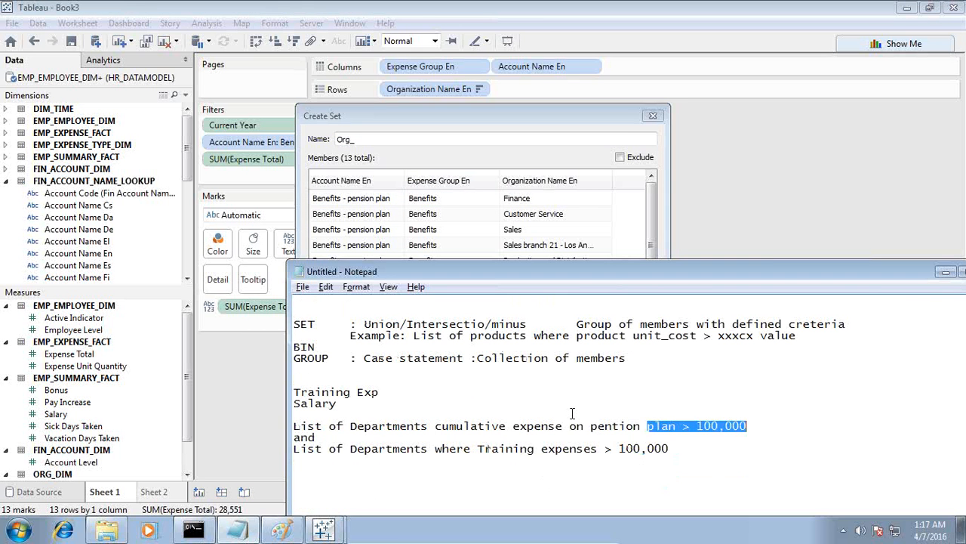
pyautogui.click(526, 430)
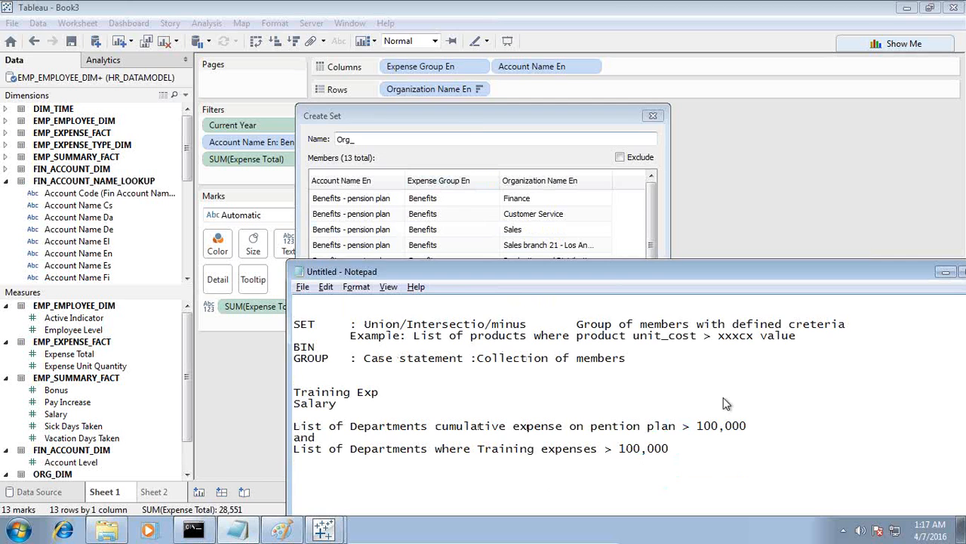
pyautogui.click(473, 122)
pyautogui.moveTo(474, 121); pyautogui.dragTo(437, 156)
pyautogui.doubleClick(370, 176)
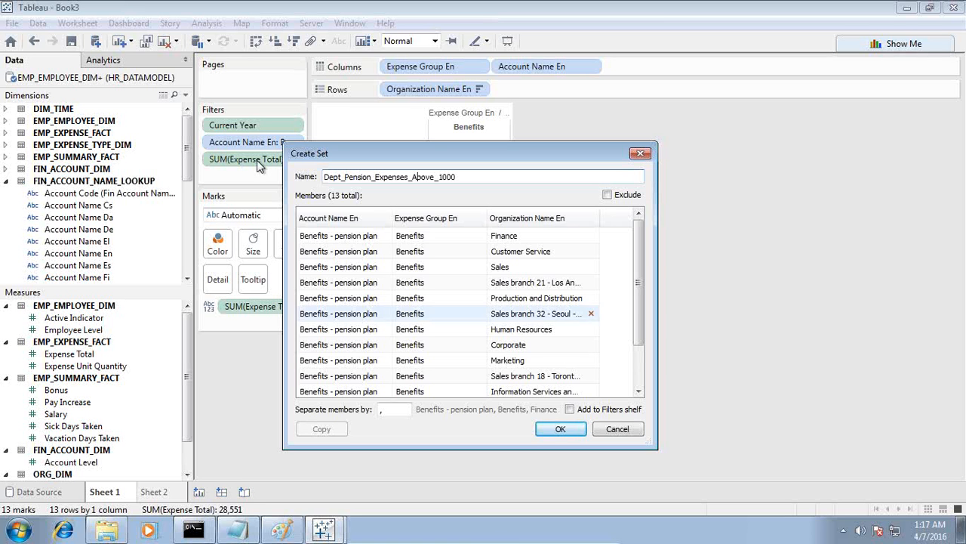
pyautogui.click(559, 429)
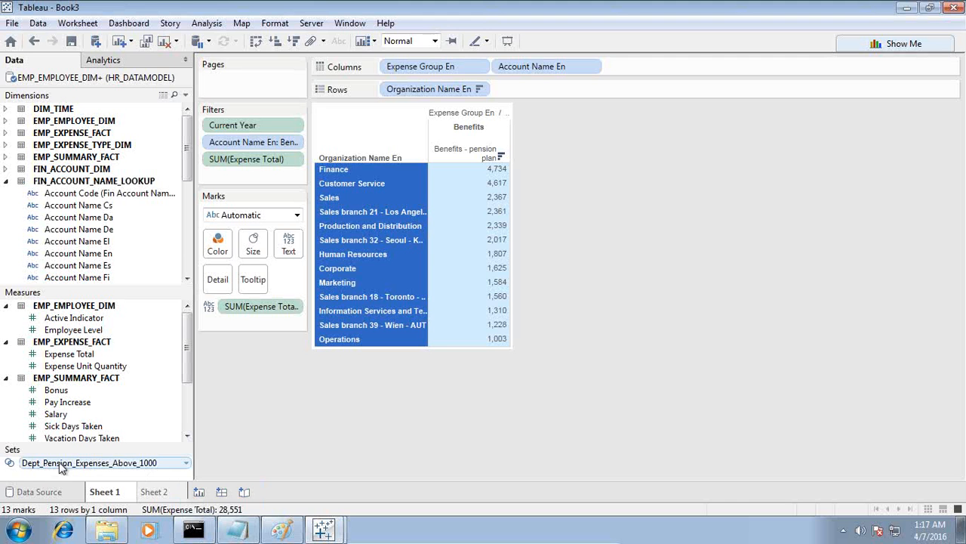
# Save the workbook as HR_Expenses_Analysis in the Workbooks folder
pyautogui.click(71, 41)
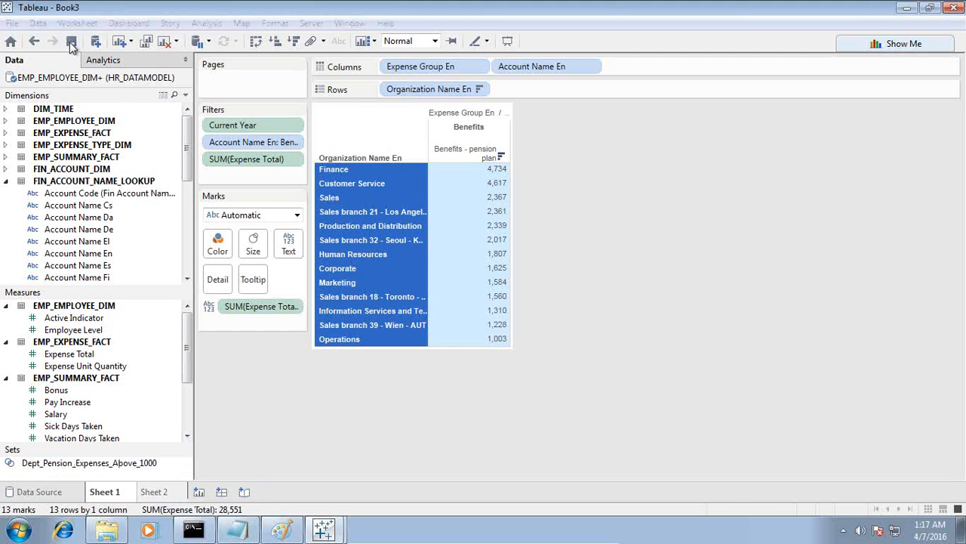
pyautogui.write('HR_Expenses_Anal')
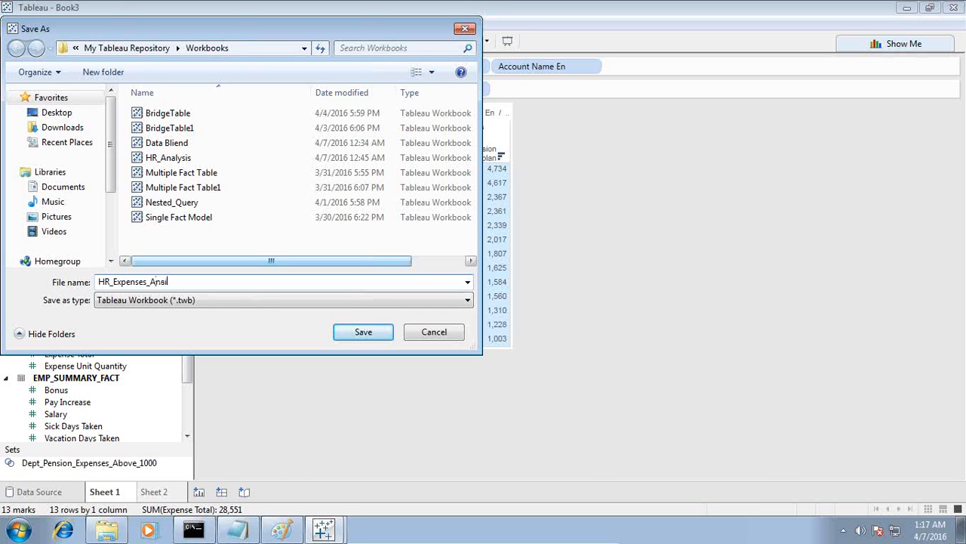
pyautogui.write('ysis')
pyautogui.press('Return')
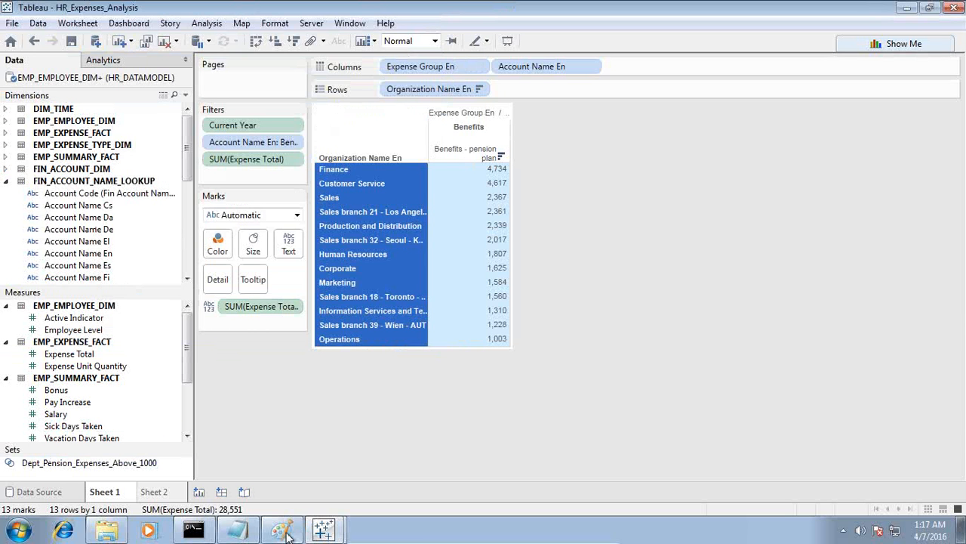
# Review the training expense condition in the Notepad notes and remove the Account Name En filter from Sheet 1
pyautogui.click(254, 530)
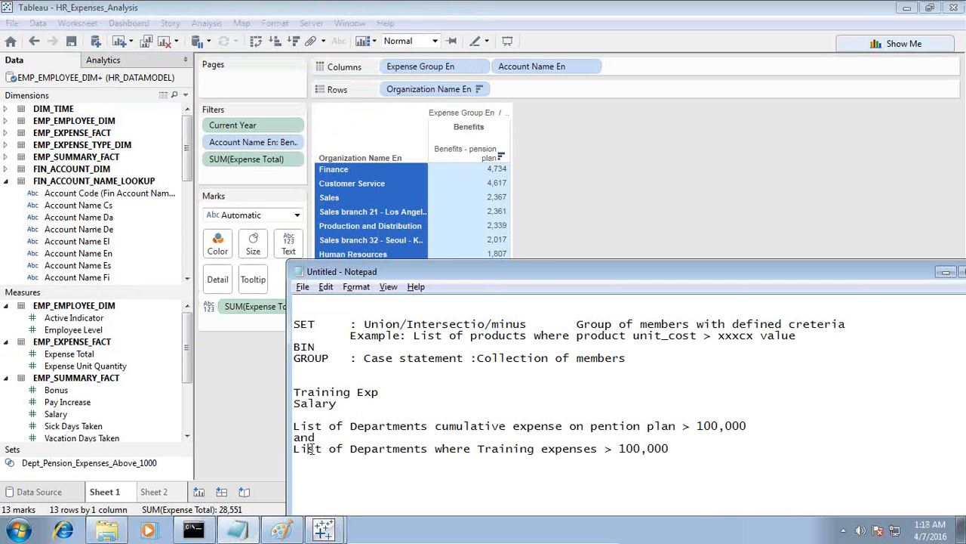
pyautogui.moveTo(307, 448); pyautogui.dragTo(668, 448)
pyautogui.click(692, 447)
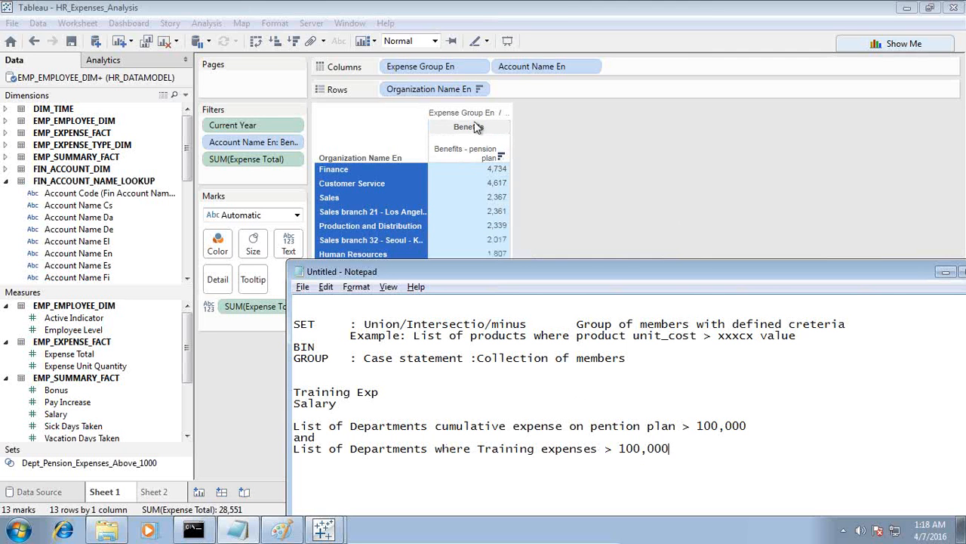
pyautogui.click(264, 144)
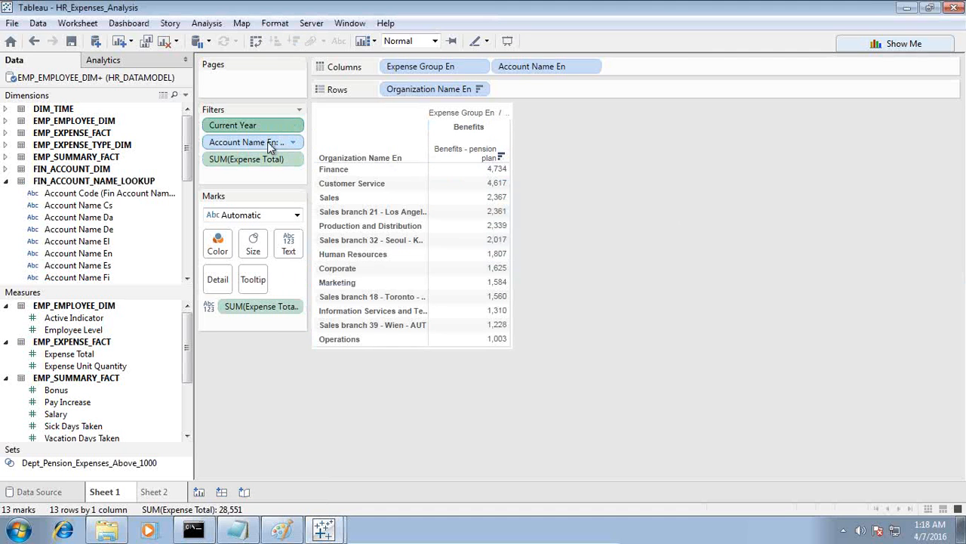
pyautogui.moveTo(268, 142); pyautogui.dragTo(663, 208)
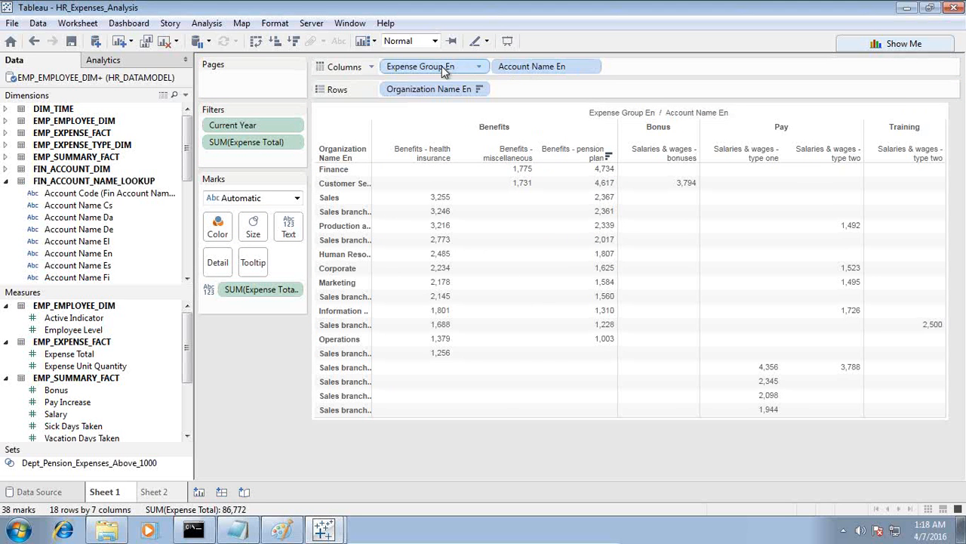
# Filter the worksheet by Expense Group En so that only Training is kept
pyautogui.moveTo(436, 65); pyautogui.dragTo(257, 155)
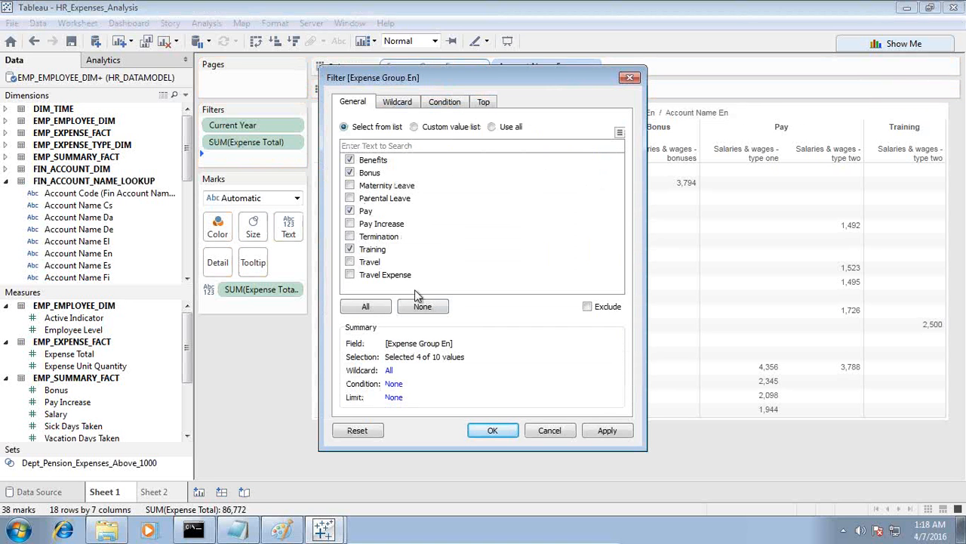
pyautogui.click(414, 305)
pyautogui.click(351, 249)
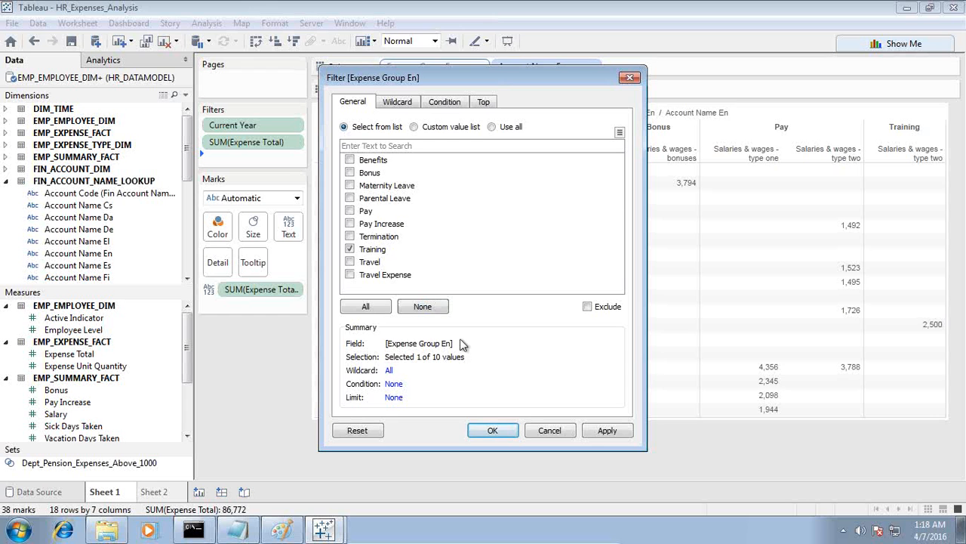
pyautogui.click(598, 431)
pyautogui.click(492, 430)
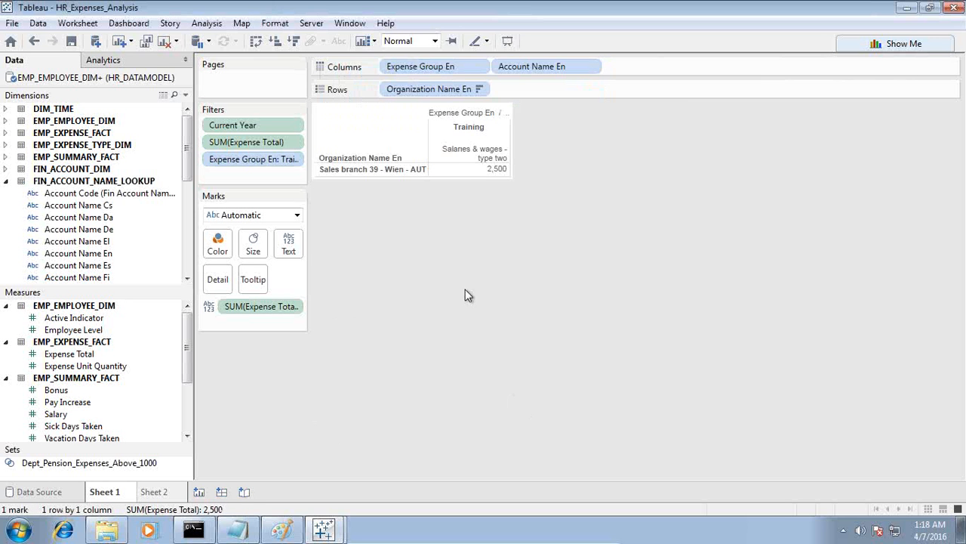
# Create a set named Dept_Training_Exp_Above_1000 from the Sales branch 39 - Wien - AUT row
pyautogui.click(338, 172)
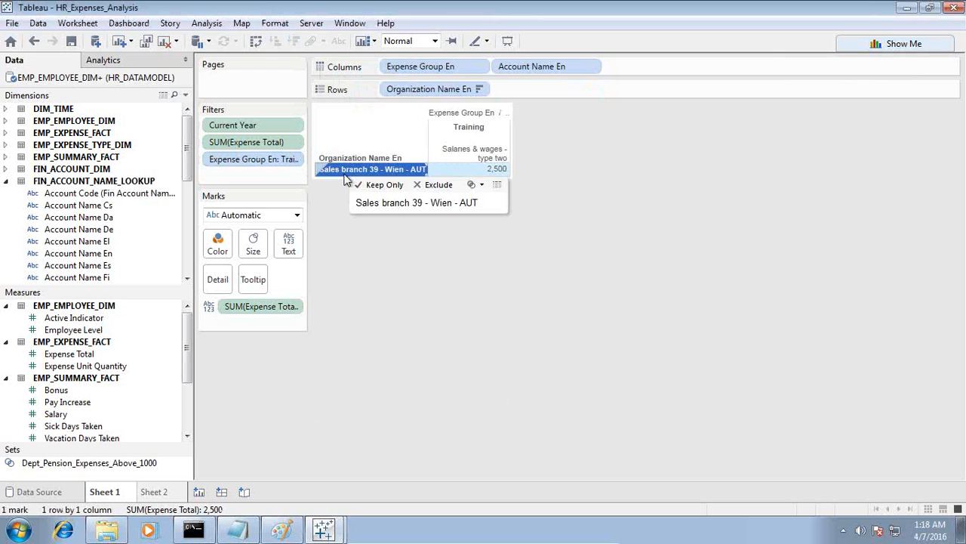
pyautogui.click(472, 184)
pyautogui.click(501, 202)
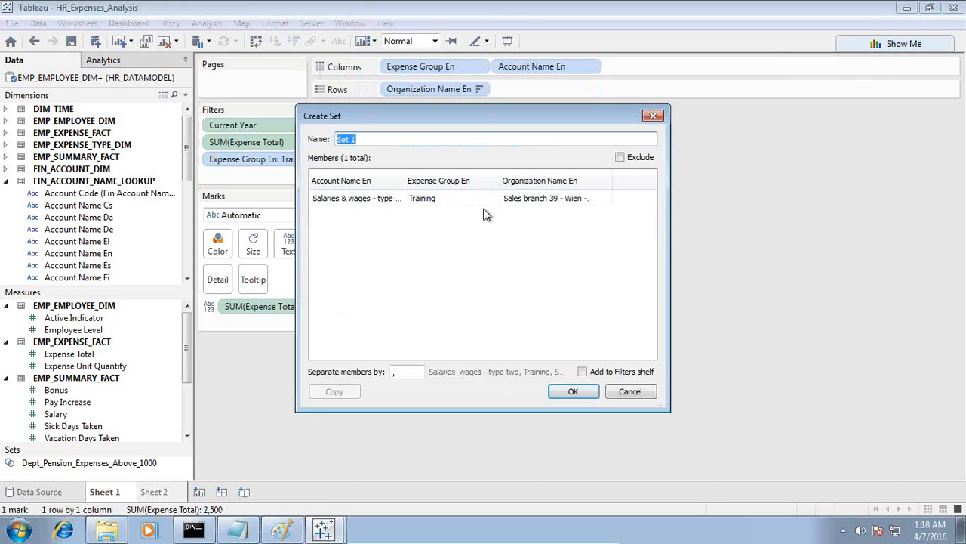
pyautogui.write('Dept')
pyautogui.click(237, 530)
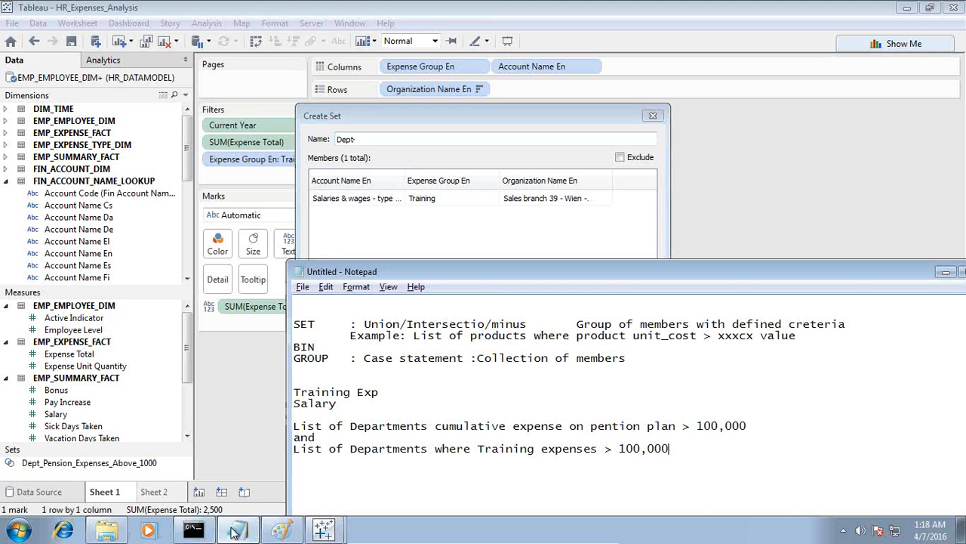
pyautogui.click(379, 139)
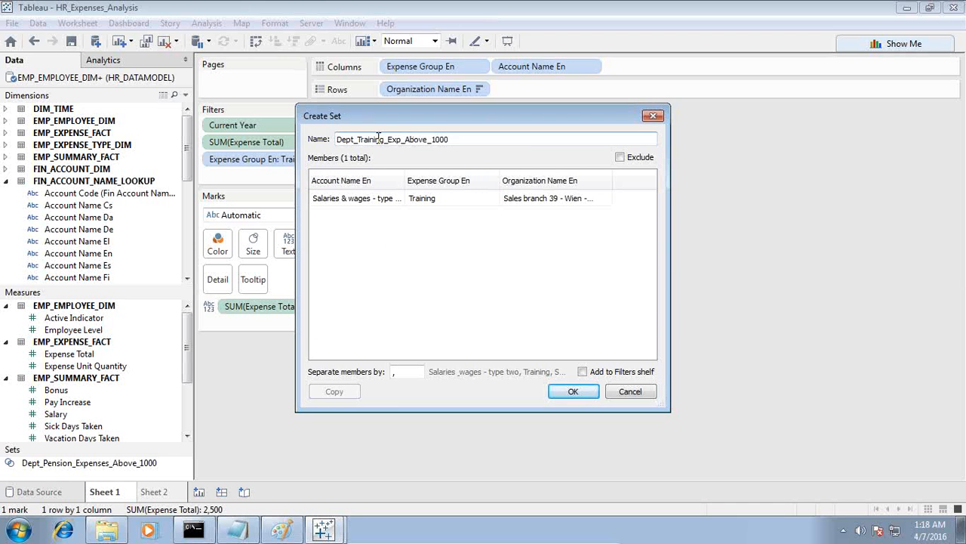
pyautogui.press('Return')
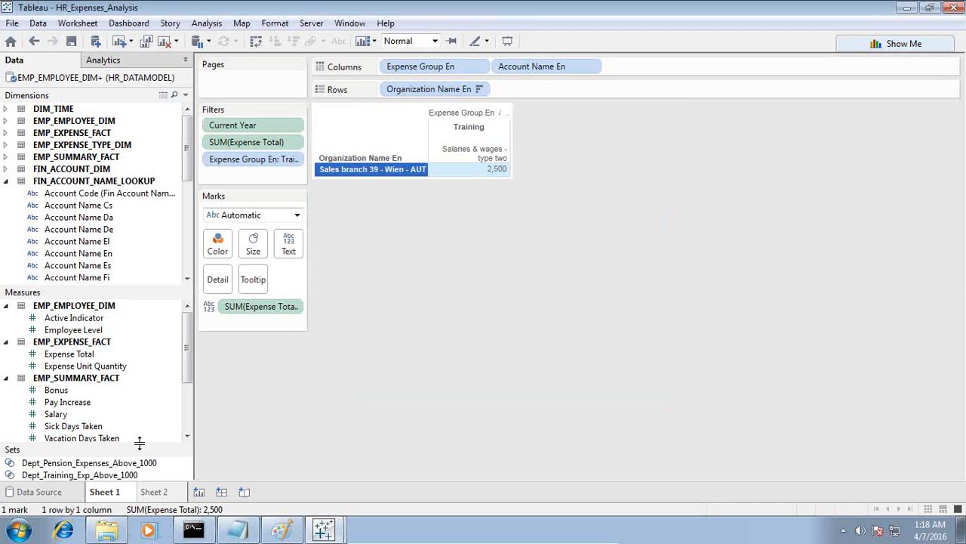
# Enlarge the list of sets and place Dept_Pension_Expenses_Above_1000 as the rows of a new worksheet
pyautogui.moveTo(144, 446); pyautogui.dragTo(147, 386)
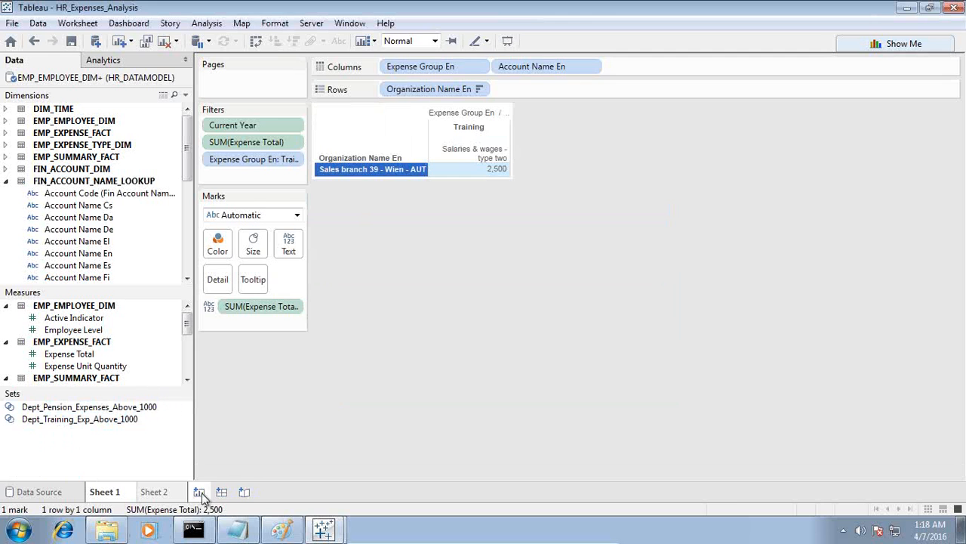
pyautogui.click(199, 491)
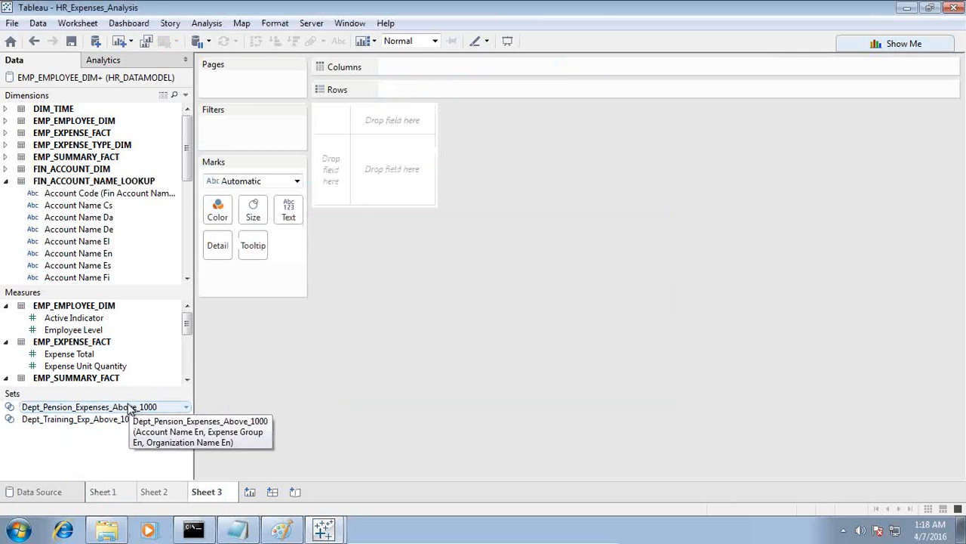
pyautogui.moveTo(130, 407); pyautogui.dragTo(351, 171)
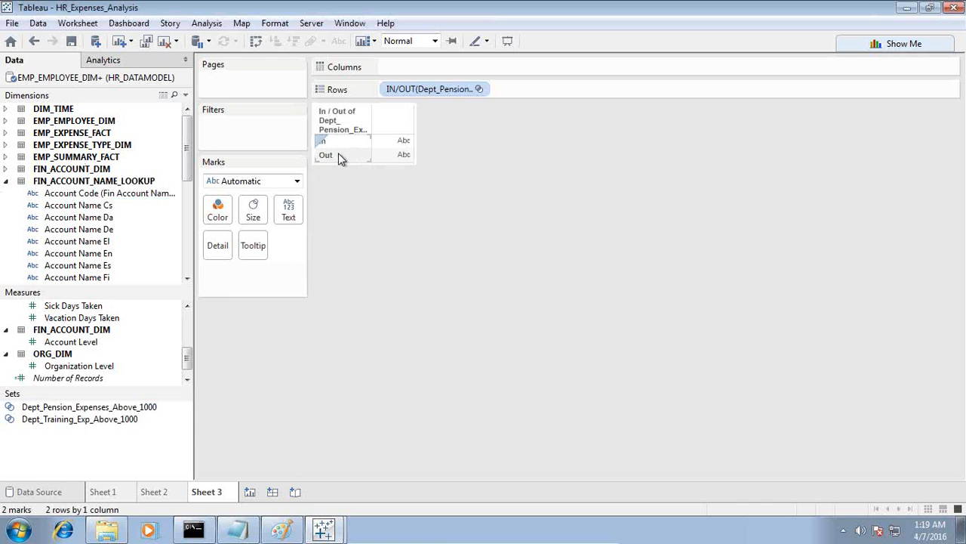
pyautogui.click(351, 141)
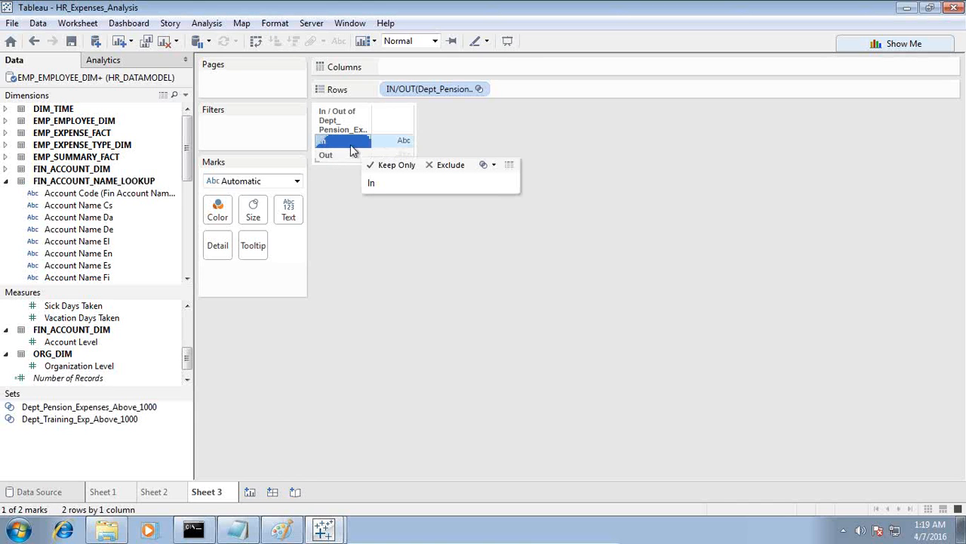
pyautogui.click(210, 24)
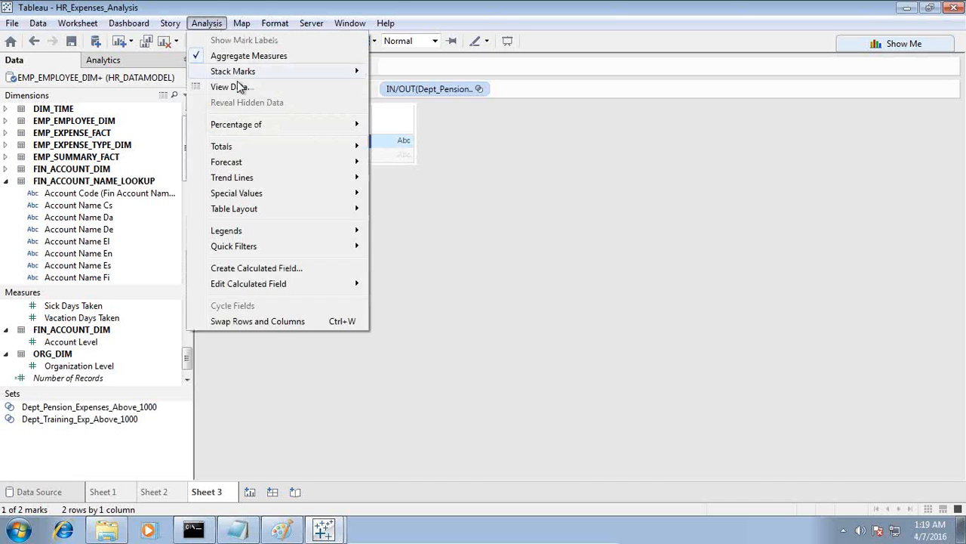
pyautogui.click(490, 140)
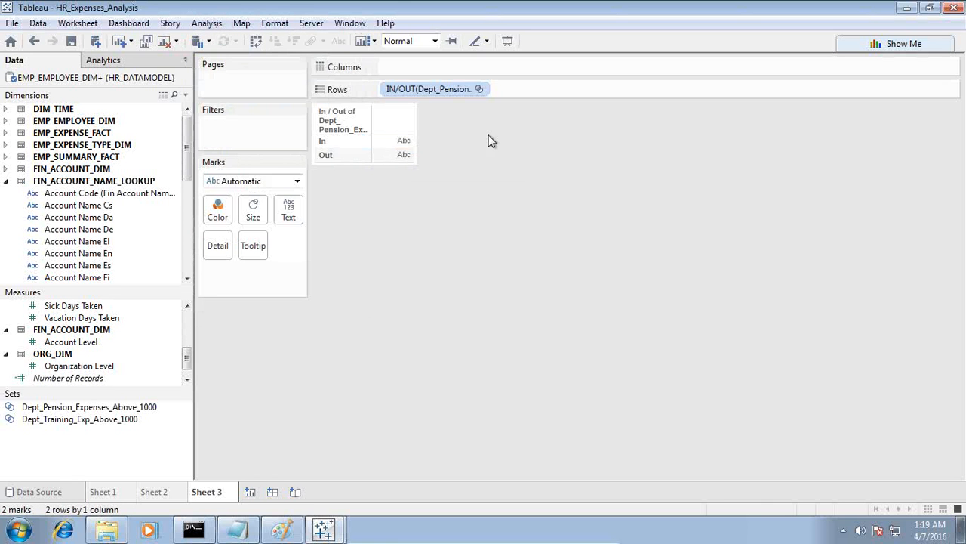
# Show the individual members of the pension expenses set in the rows and widen the row header column to read their names
pyautogui.click(479, 90)
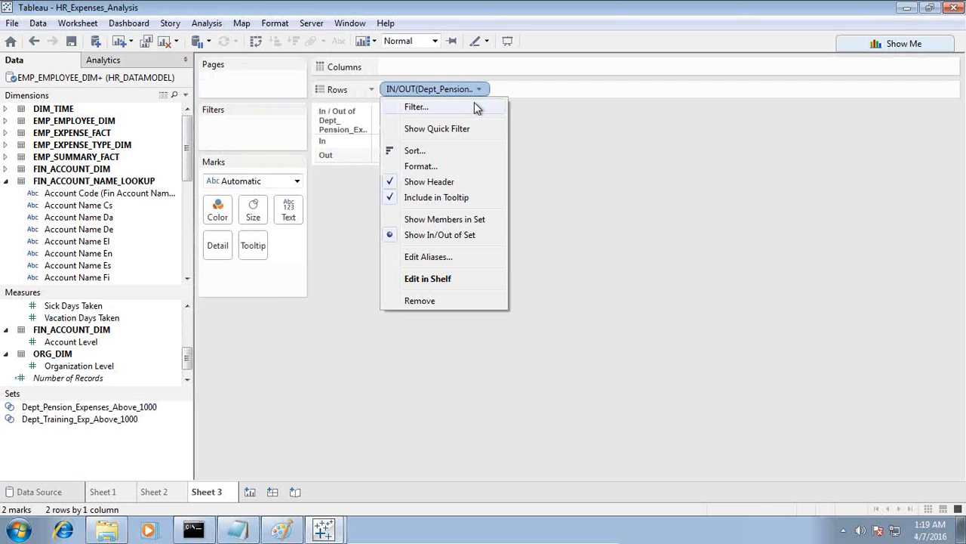
pyautogui.click(444, 219)
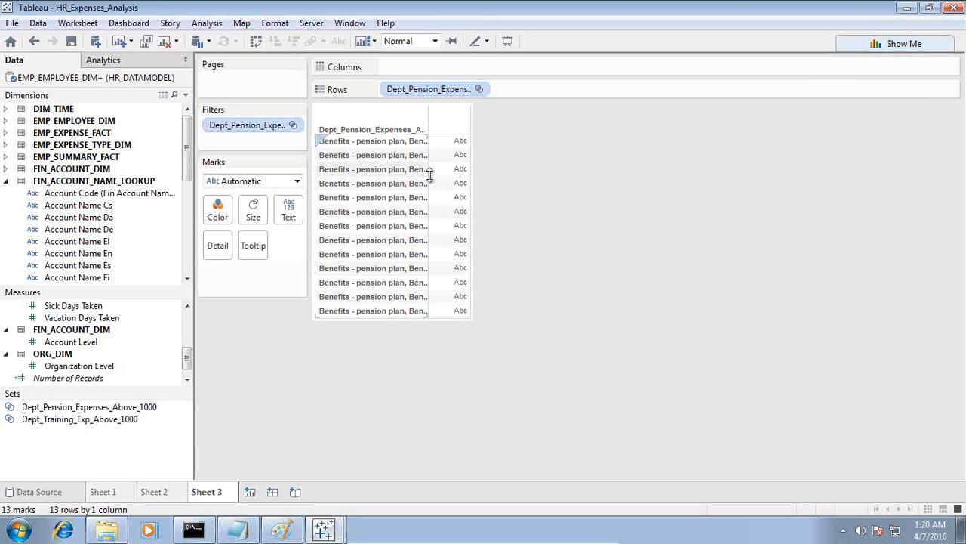
pyautogui.moveTo(429, 174); pyautogui.dragTo(501, 174)
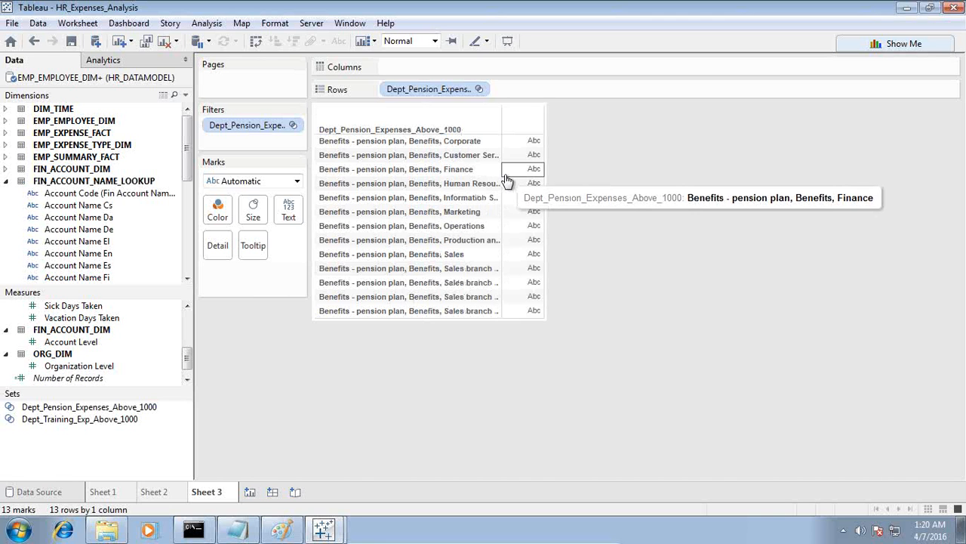
pyautogui.moveTo(501, 174); pyautogui.dragTo(543, 175)
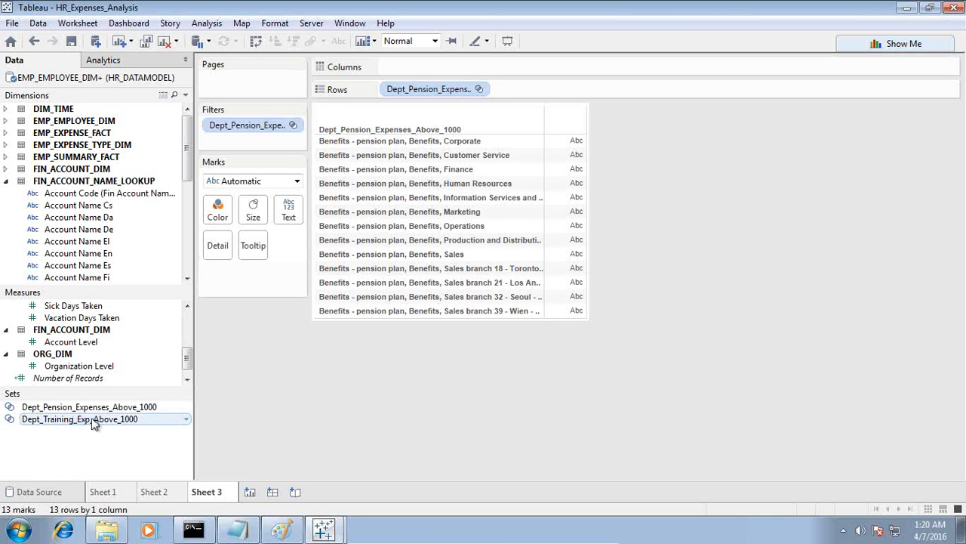
# Place Dept_Training_Exp_Above_1000 as the rows of a new worksheet and show the individual members of the set
pyautogui.click(257, 494)
pyautogui.moveTo(80, 418); pyautogui.dragTo(340, 168)
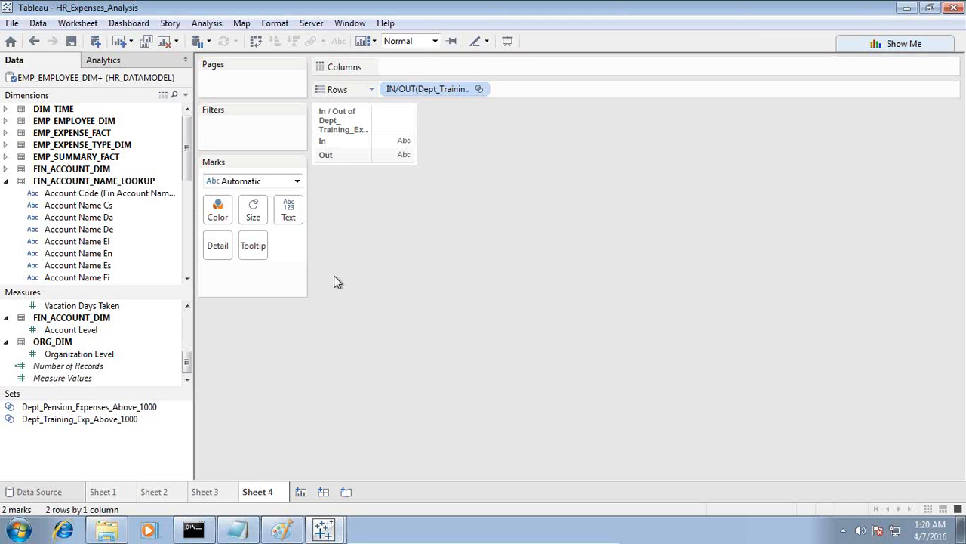
pyautogui.click(478, 89)
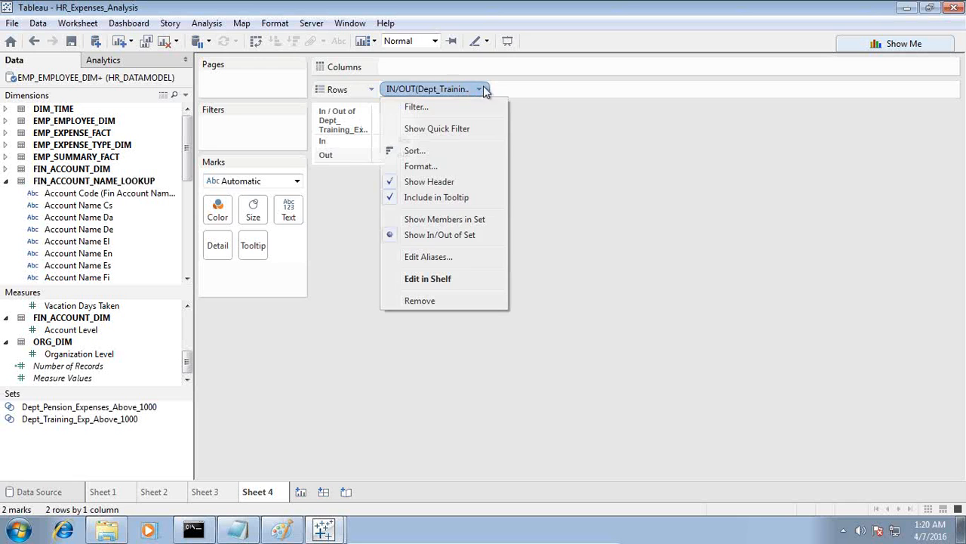
pyautogui.click(444, 219)
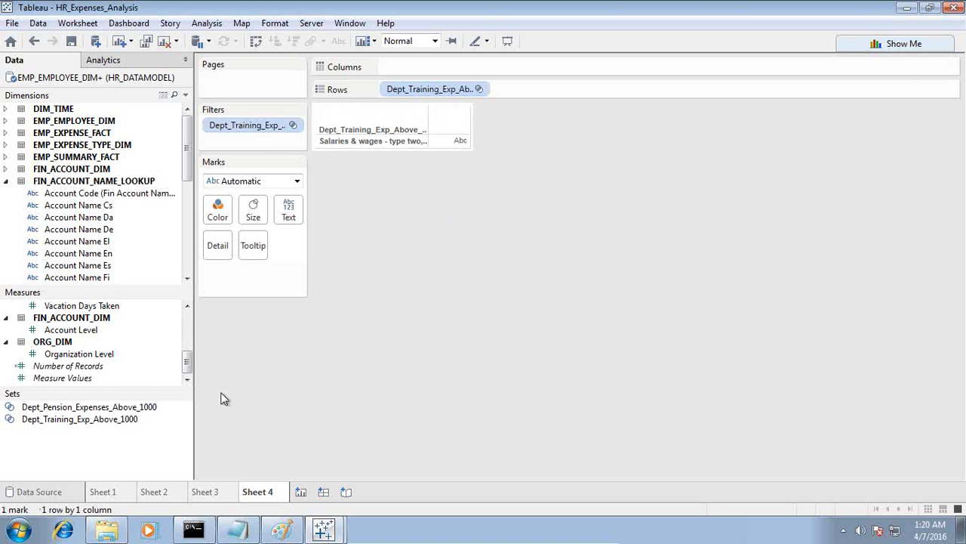
# Review the pension plan and training expense conditions in the Notepad notes, highlighting each one, and return to Tableau
pyautogui.click(236, 530)
pyautogui.moveTo(540, 276); pyautogui.dragTo(350, 117)
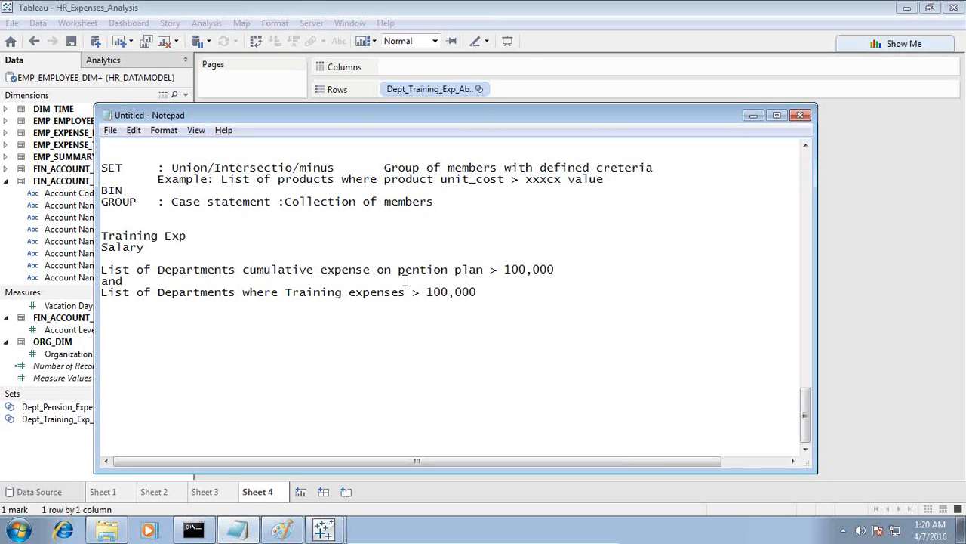
pyautogui.moveTo(398, 273); pyautogui.dragTo(562, 270)
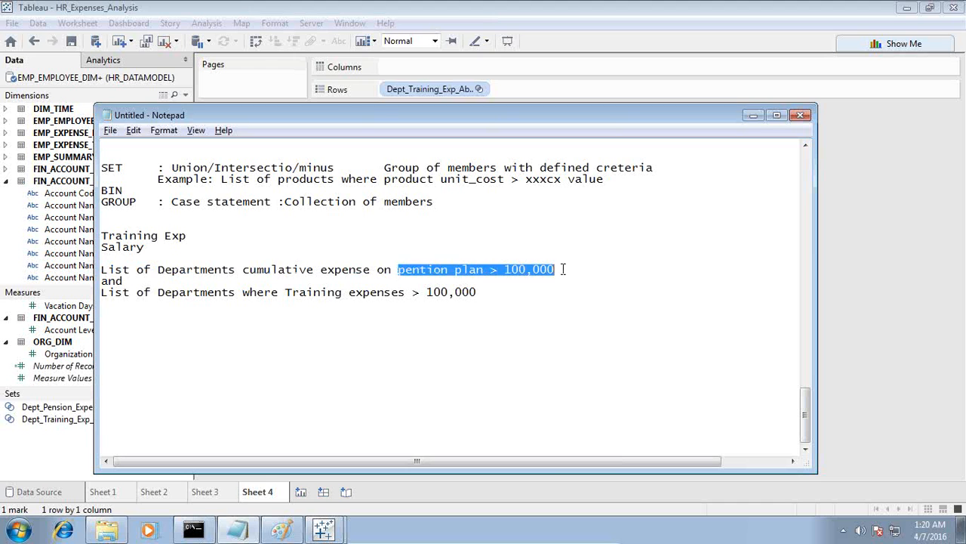
pyautogui.click(495, 287)
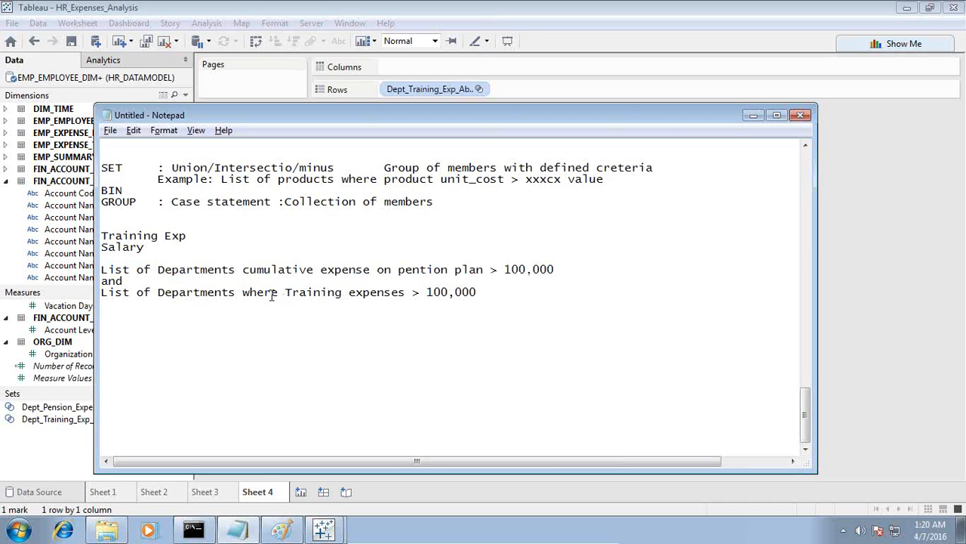
pyautogui.moveTo(290, 293); pyautogui.dragTo(480, 293)
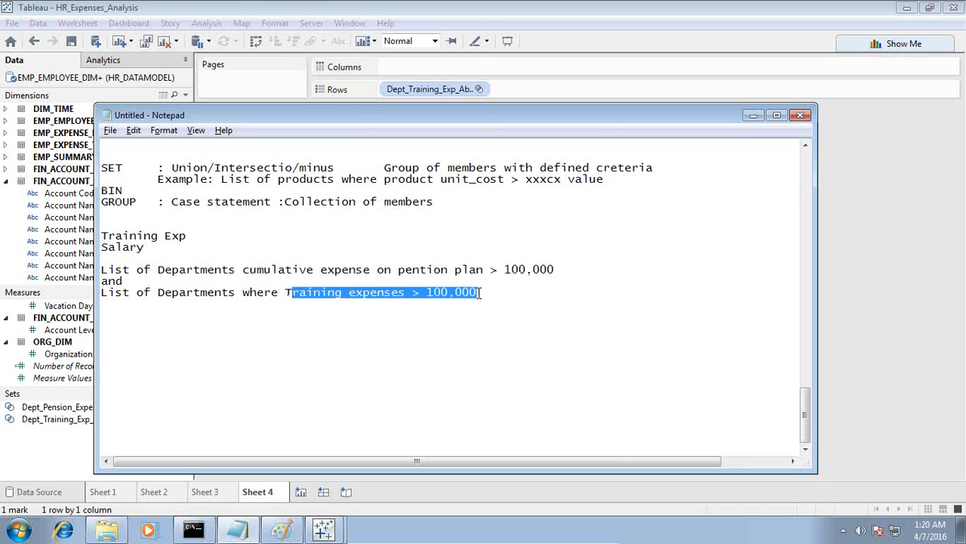
pyautogui.click(461, 9)
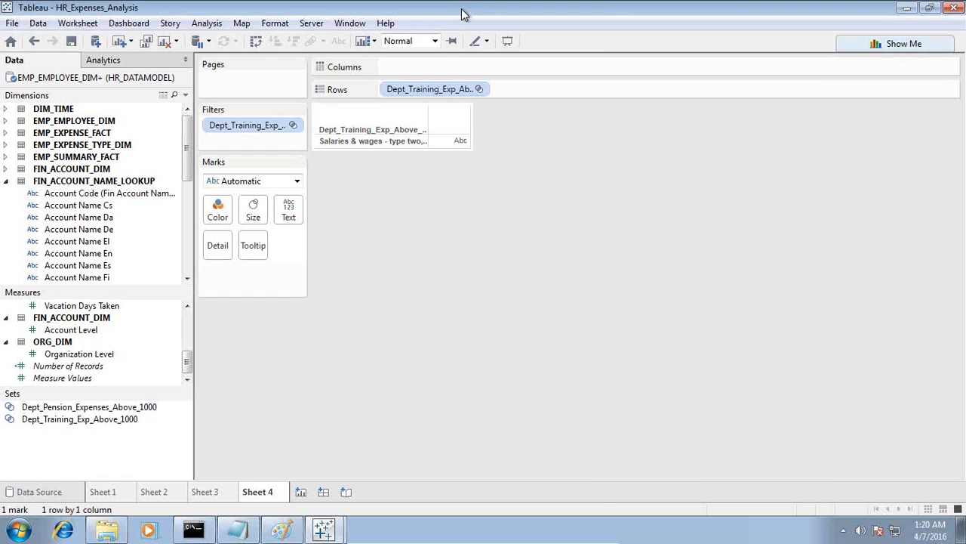
# Create a combined set named Dept_With_Training_and_Pension_Expenses from the members shared by the pension and training expense sets
pyautogui.rightClick(181, 408)
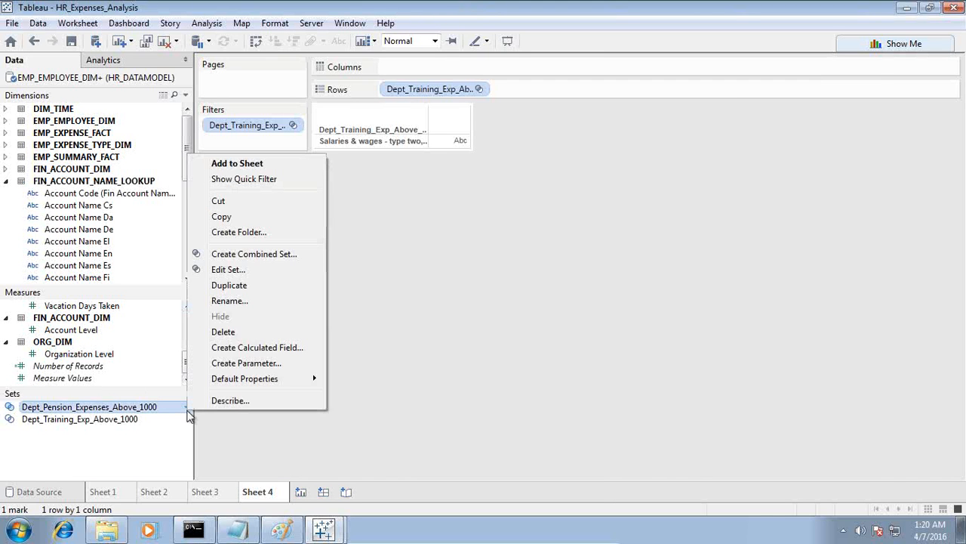
pyautogui.click(269, 255)
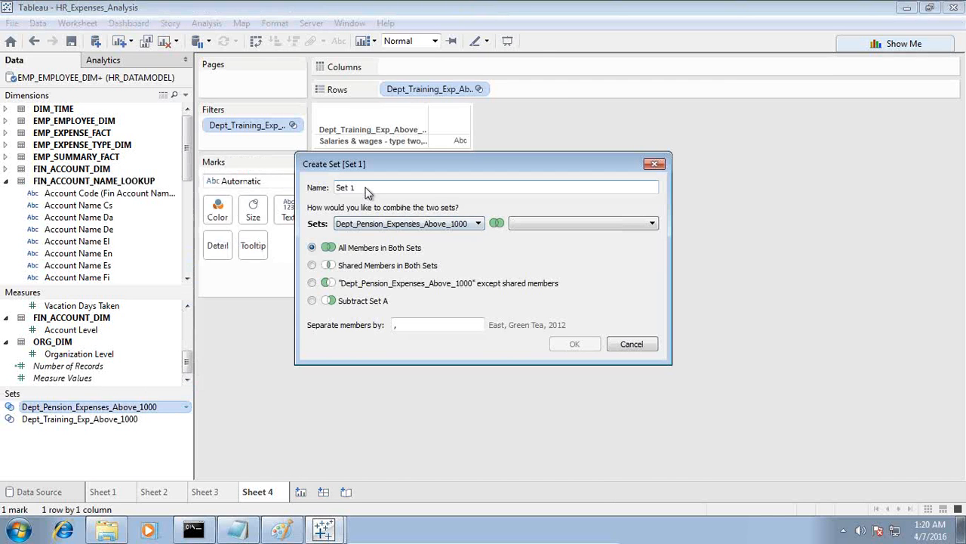
pyautogui.click(575, 224)
pyautogui.click(567, 239)
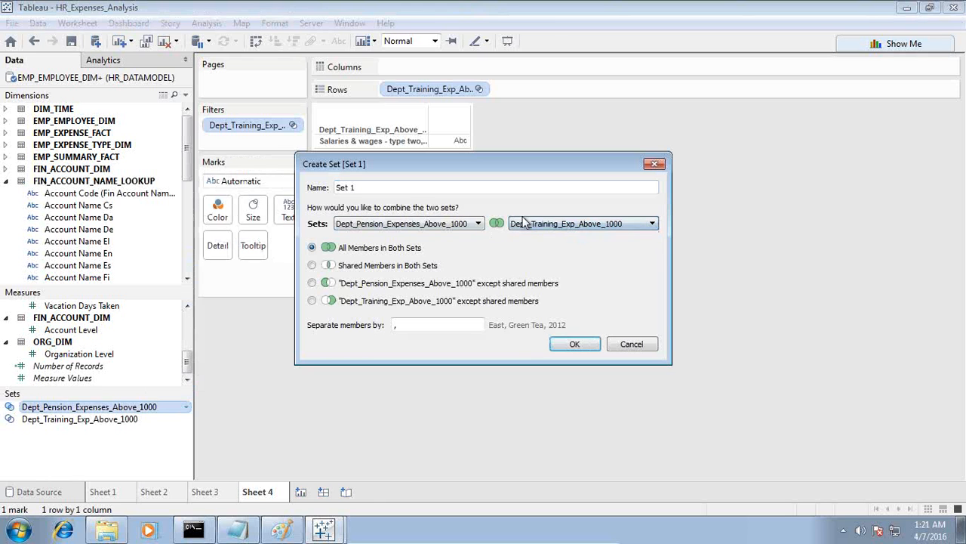
pyautogui.click(311, 265)
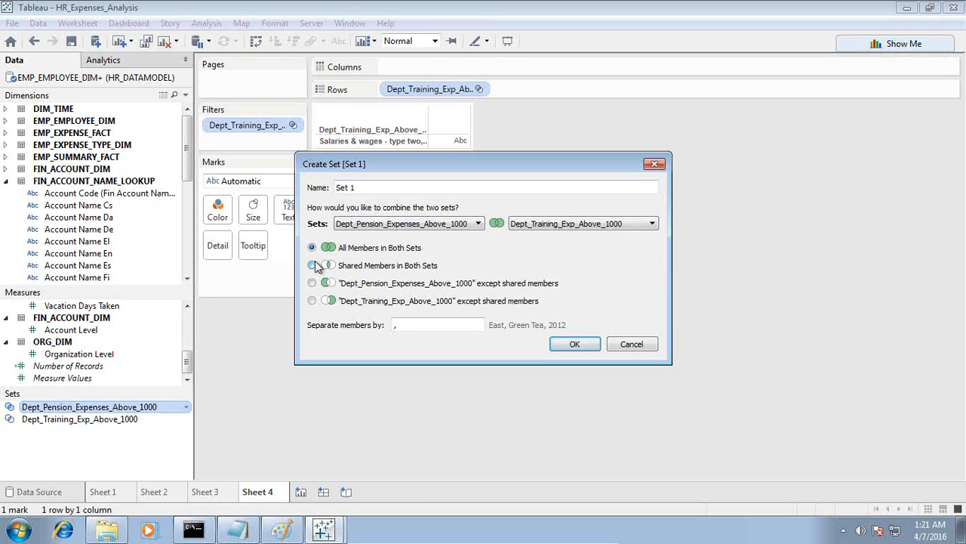
pyautogui.moveTo(356, 187); pyautogui.dragTo(330, 187)
pyautogui.write('D')
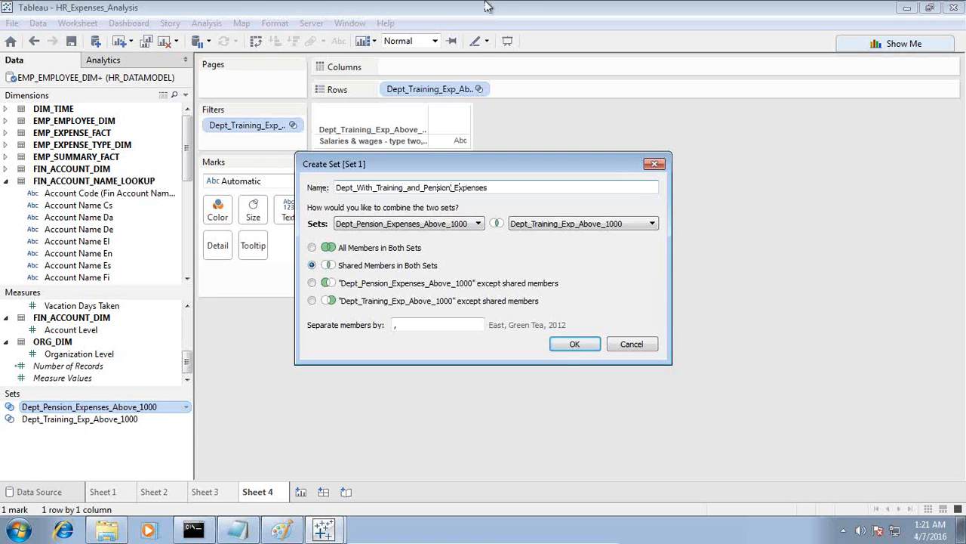
pyautogui.click(574, 345)
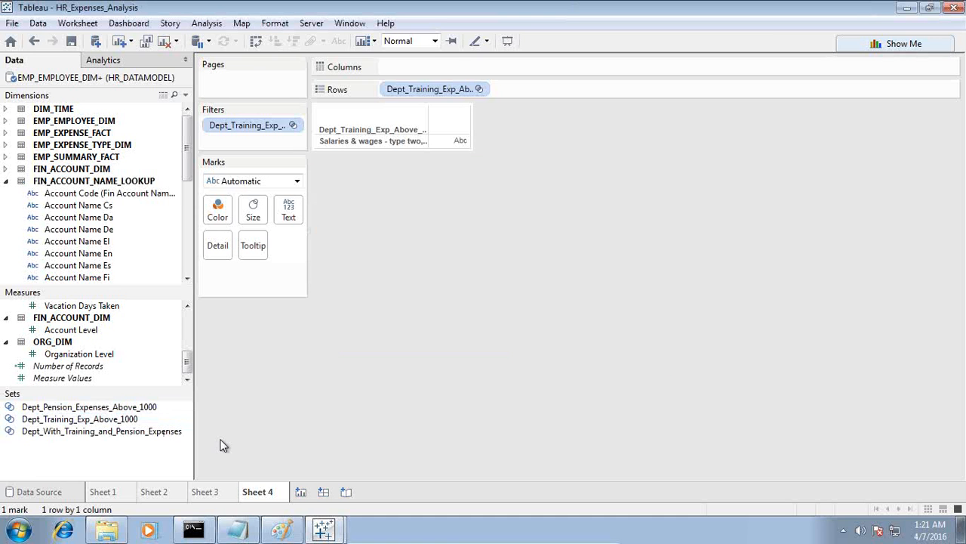
# Place Dept_With_Training_and_Pension_Expenses as the rows of a new worksheet and add another blank worksheet
pyautogui.click(301, 492)
pyautogui.moveTo(87, 437); pyautogui.dragTo(341, 175)
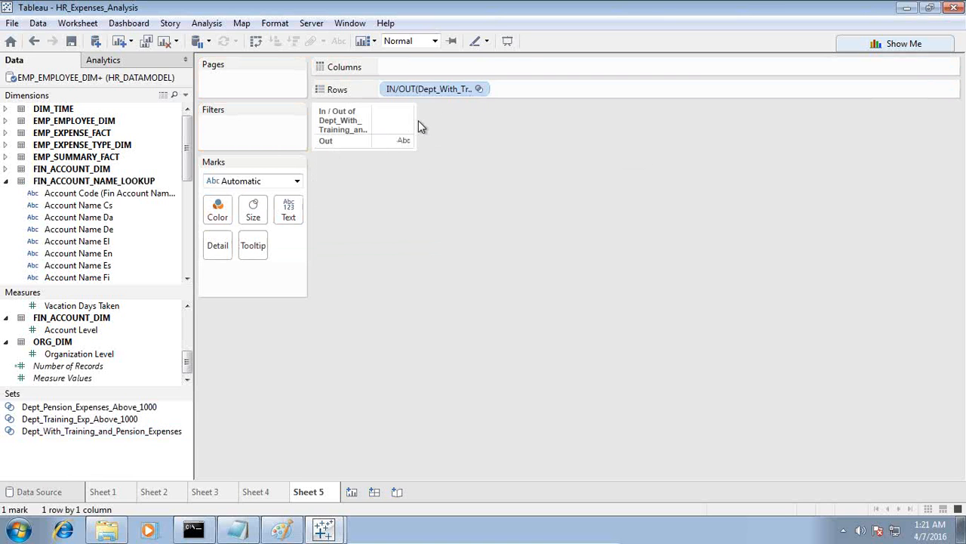
pyautogui.click(352, 491)
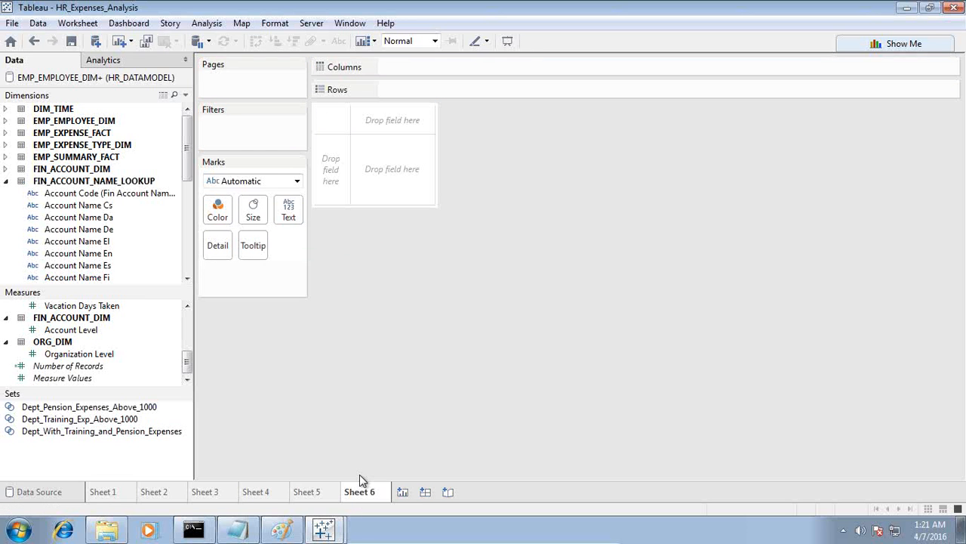
# Check the two department expense conditions in the Notepad notes again and return to Tableau
pyautogui.click(323, 530)
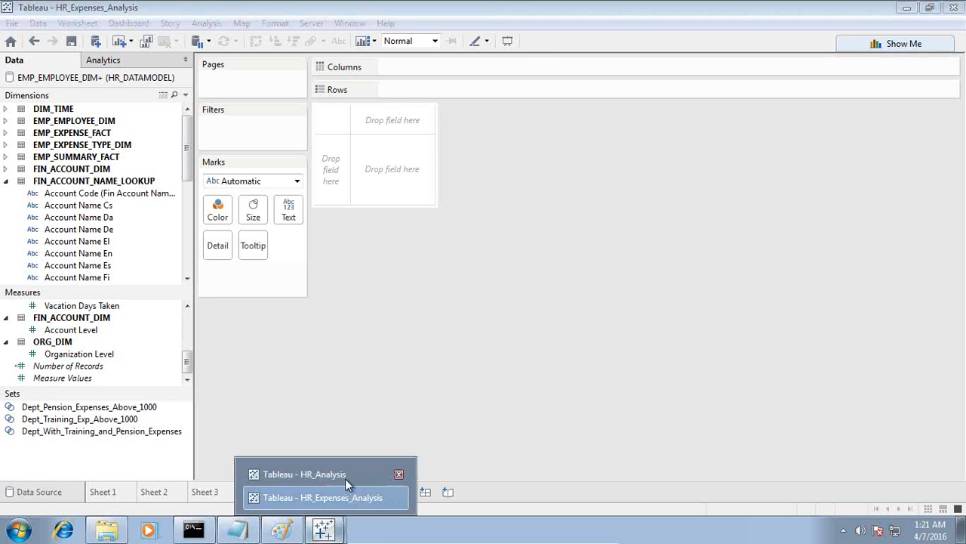
pyautogui.click(238, 530)
pyautogui.click(249, 292)
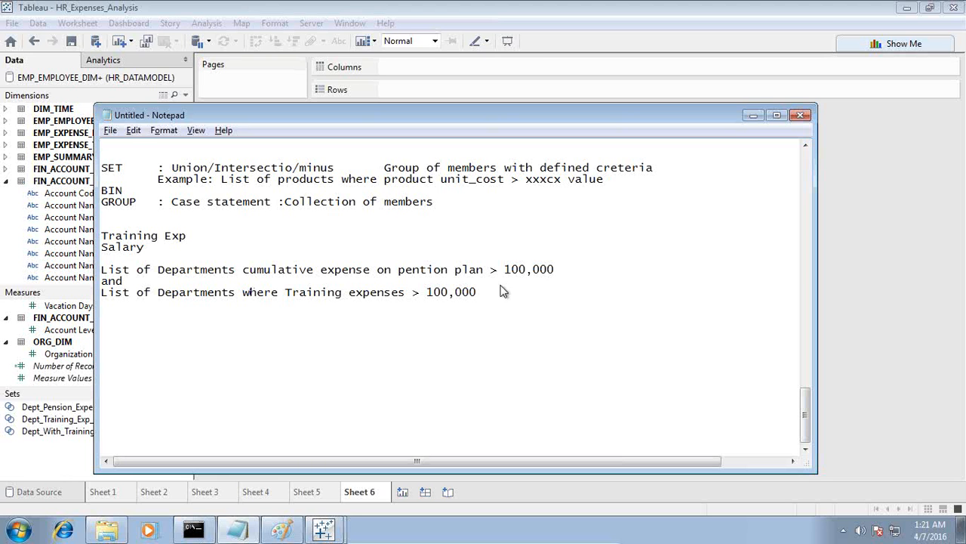
pyautogui.hotkey('alt', 'Tab')
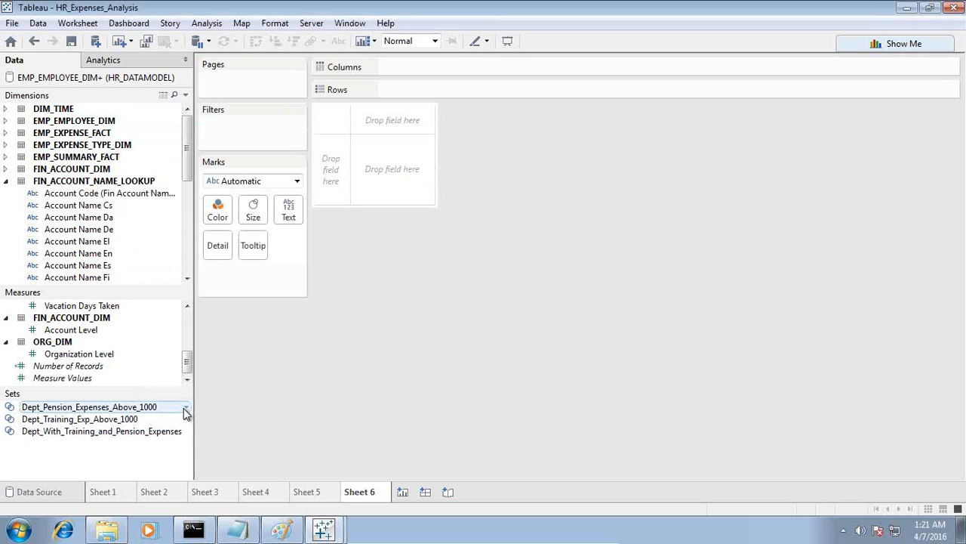
# Set up a combined set of Dept_Training_Exp_Above_1000 and Dept_Pension_Expenses_Above_1000 that keeps the pension members except shared ones
pyautogui.click(178, 420)
pyautogui.click(185, 420)
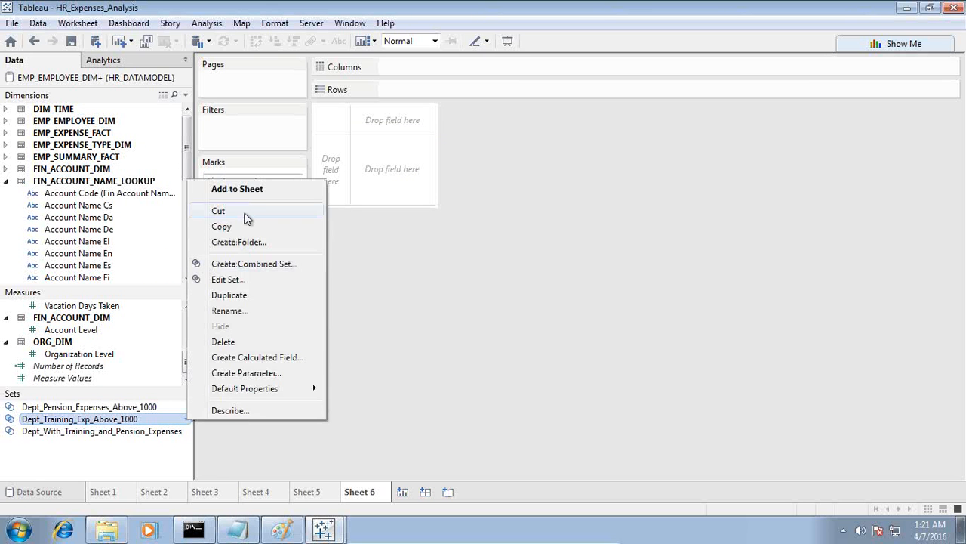
pyautogui.click(243, 264)
pyautogui.click(344, 285)
pyautogui.click(549, 224)
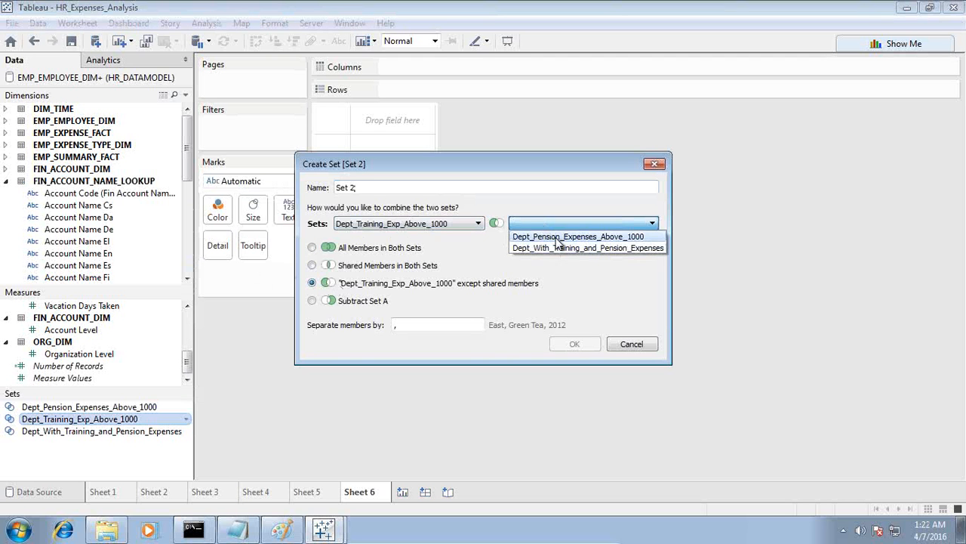
pyautogui.click(557, 237)
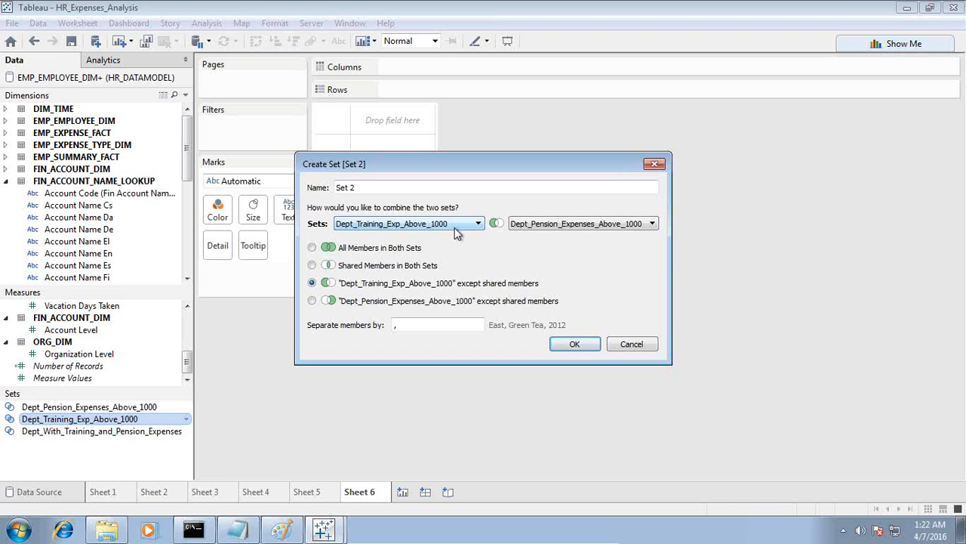
pyautogui.click(313, 302)
# Name the combined set Dpet_Expenses_Pension_Exp_1000_but_Training_Exp_NOT_1000 and create it
pyautogui.tripleClick(380, 189)
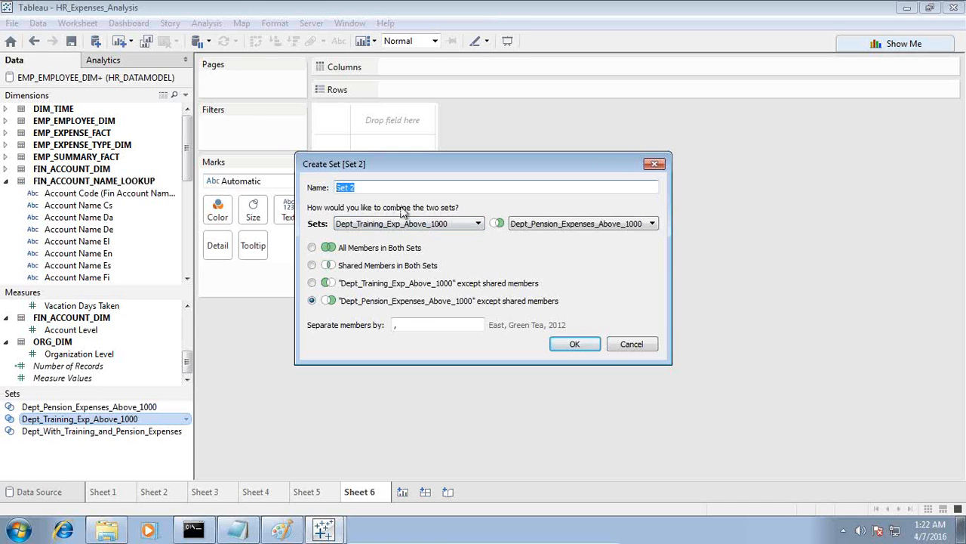
pyautogui.write('Dpet_Expenses_T')
pyautogui.press('BackSpace')
pyautogui.write('Pension_Exp_')
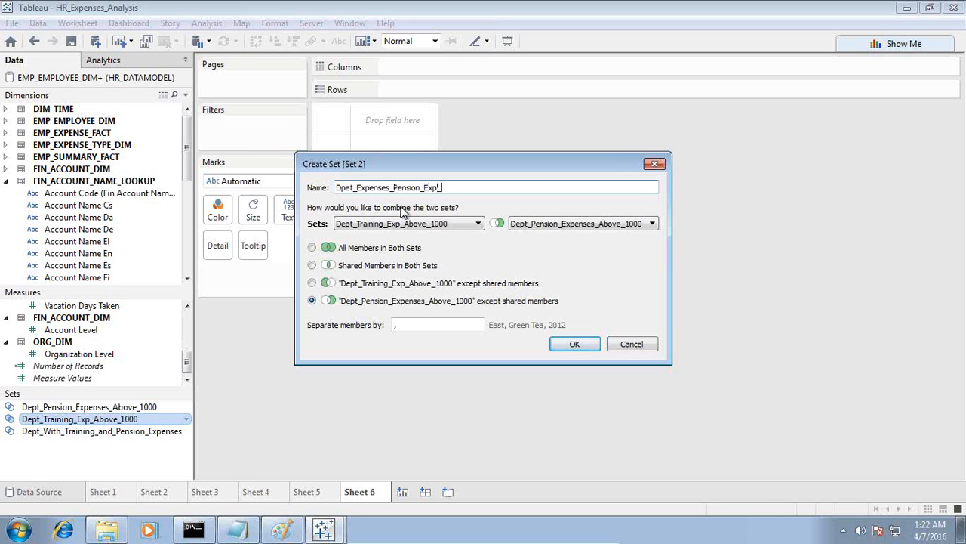
pyautogui.write('1000_but_Training_Exp')
pyautogui.press('Left')
pyautogui.press('Left')
pyautogui.press('Left')
pyautogui.press('Right')
pyautogui.press('Right')
pyautogui.press('Right')
pyautogui.press('Right')
pyautogui.press('Right')
pyautogui.press('Right')
pyautogui.press('Right')
pyautogui.write('_N')
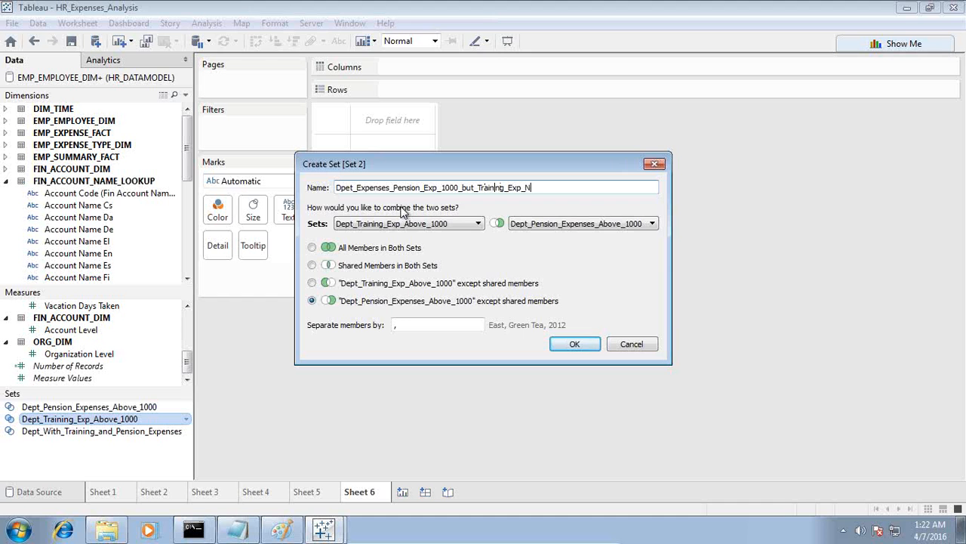
pyautogui.write('OT_1000')
pyautogui.click(581, 345)
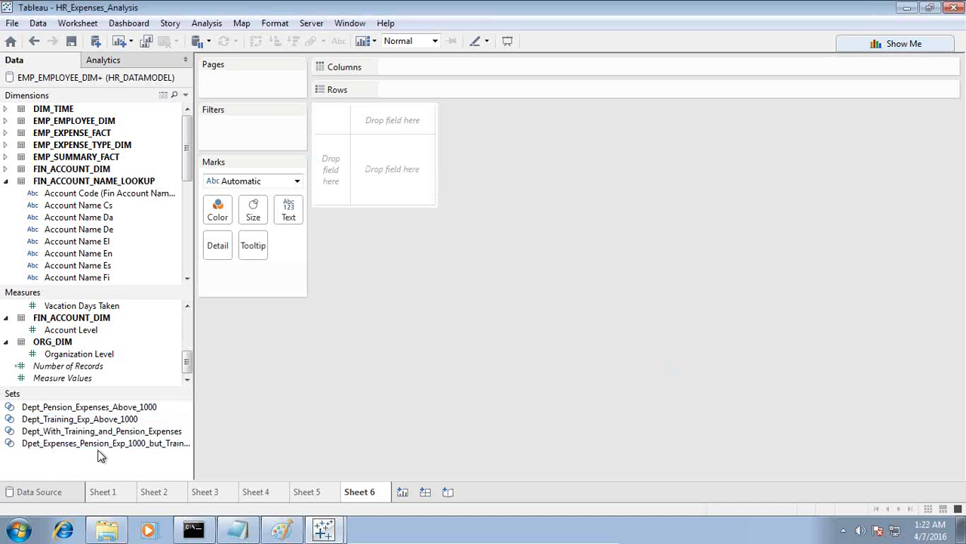
# Place the pension-but-not-training set in the blank worksheet's rows, show its members and widen the row header column
pyautogui.moveTo(102, 451); pyautogui.dragTo(343, 183)
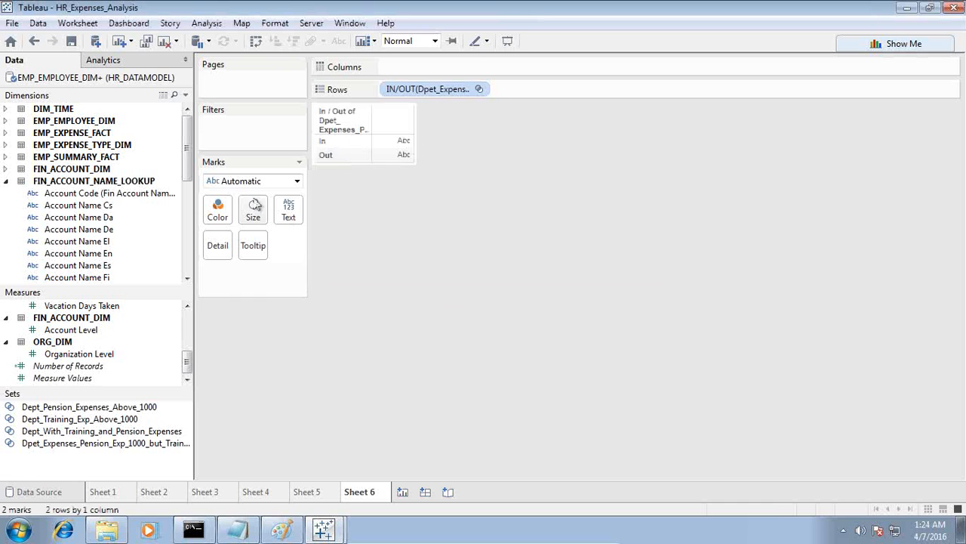
pyautogui.click(483, 88)
pyautogui.click(436, 218)
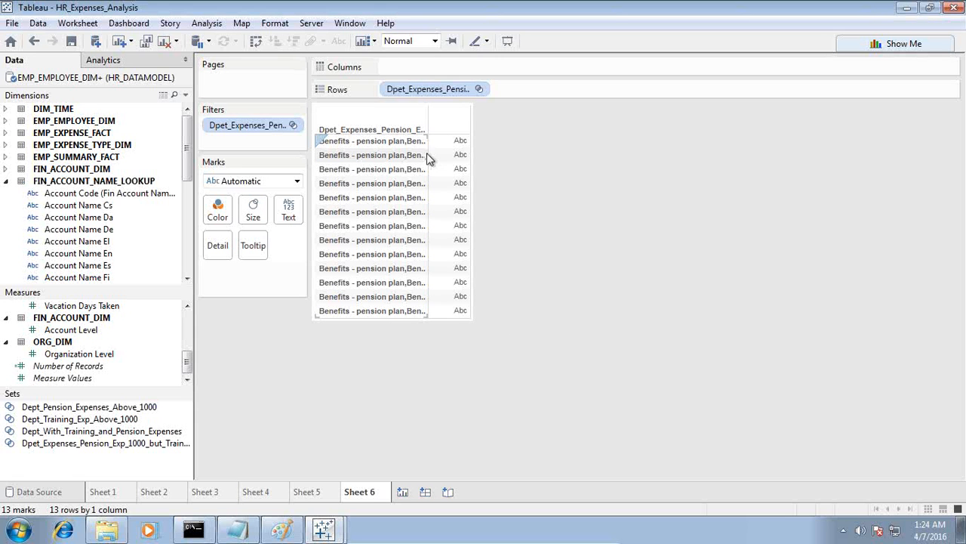
pyautogui.moveTo(428, 157); pyautogui.dragTo(468, 158)
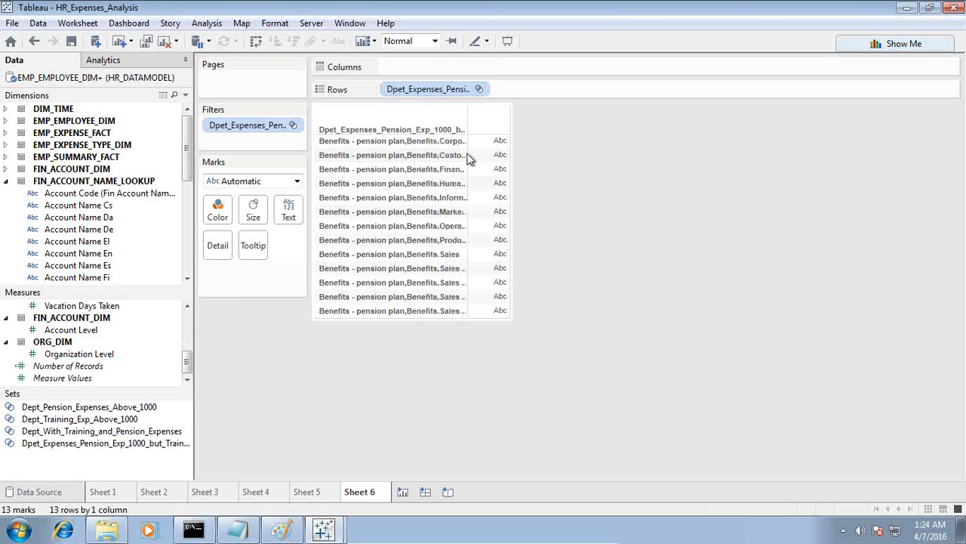
pyautogui.moveTo(468, 152); pyautogui.dragTo(512, 152)
# Compare the listed set members with the conditions in the Notepad notes, moving the notes window lower, and return to Tableau
pyautogui.click(244, 530)
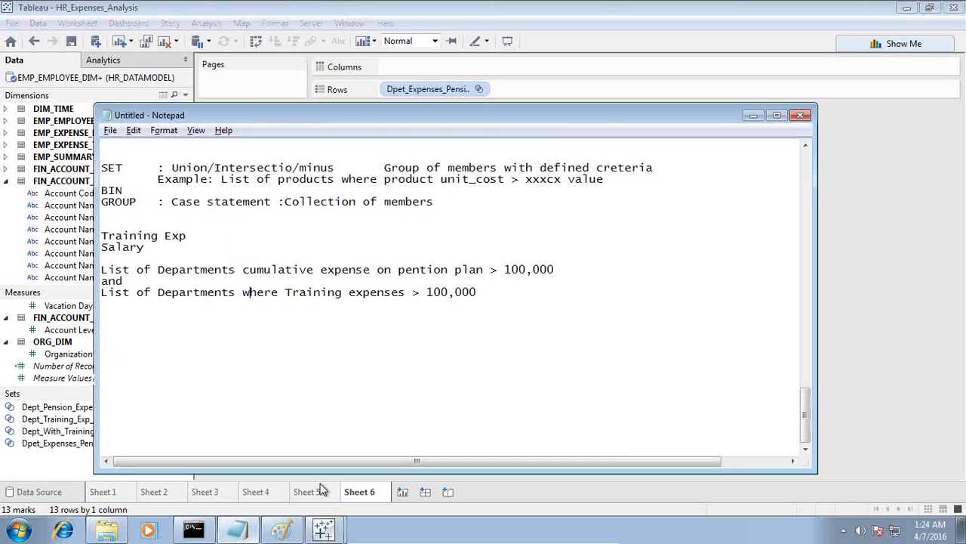
pyautogui.moveTo(386, 120); pyautogui.dragTo(435, 283)
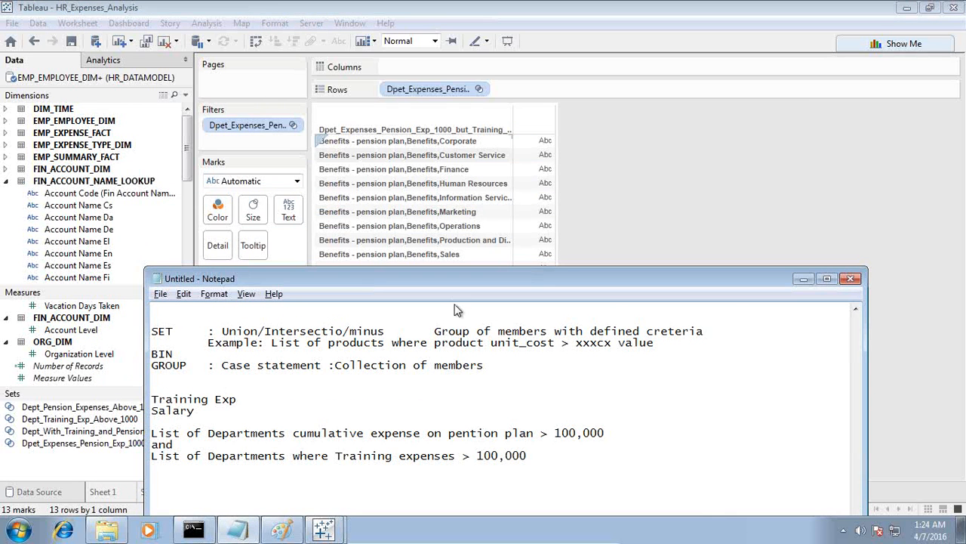
pyautogui.hotkey('alt', 'Tab')
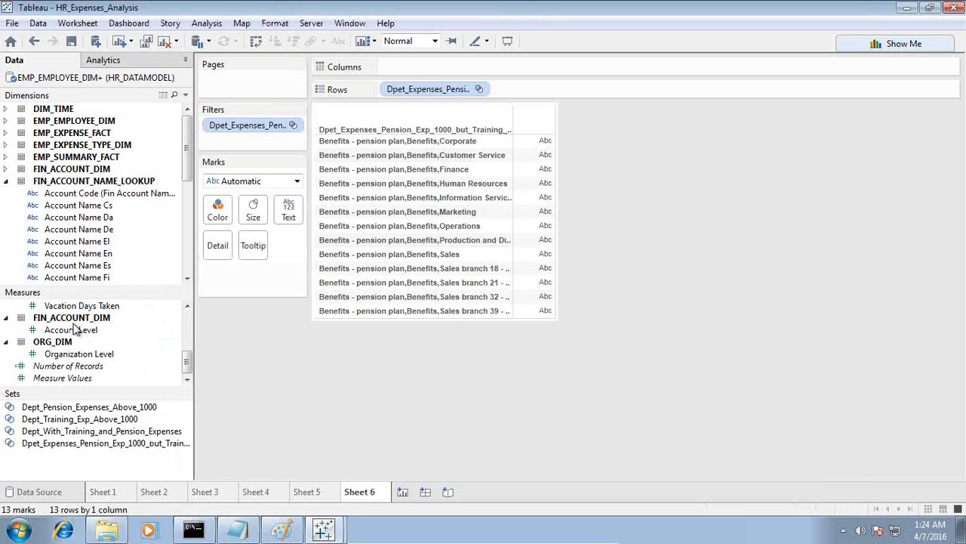
# Add the Expense Total measure as values beside the listed set members
pyautogui.scroll(5, 87, 340)
pyautogui.moveTo(87, 351); pyautogui.dragTo(538, 240)
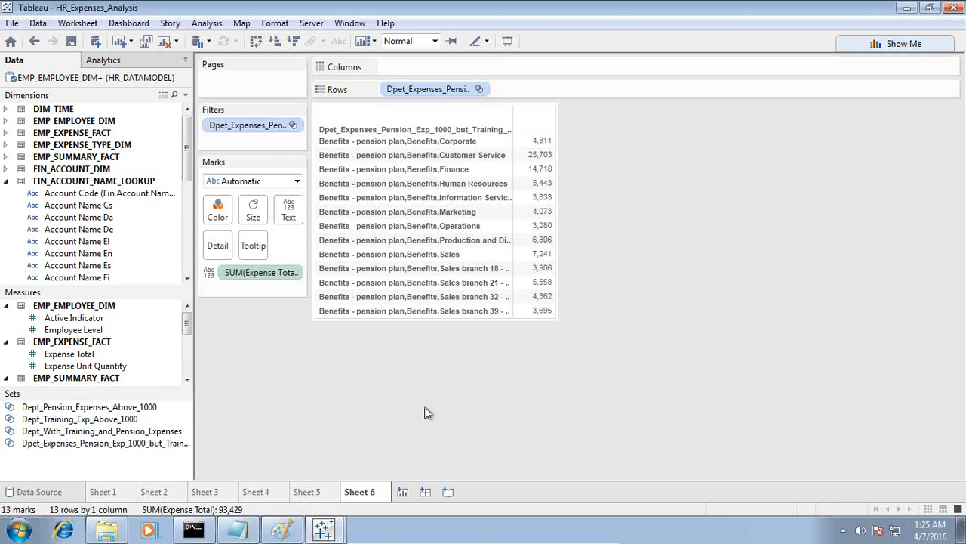
# Minimize the virtual machine and browser windows and switch to the Tableau learning folder in Windows Explorer
pyautogui.moveTo(444, 539)
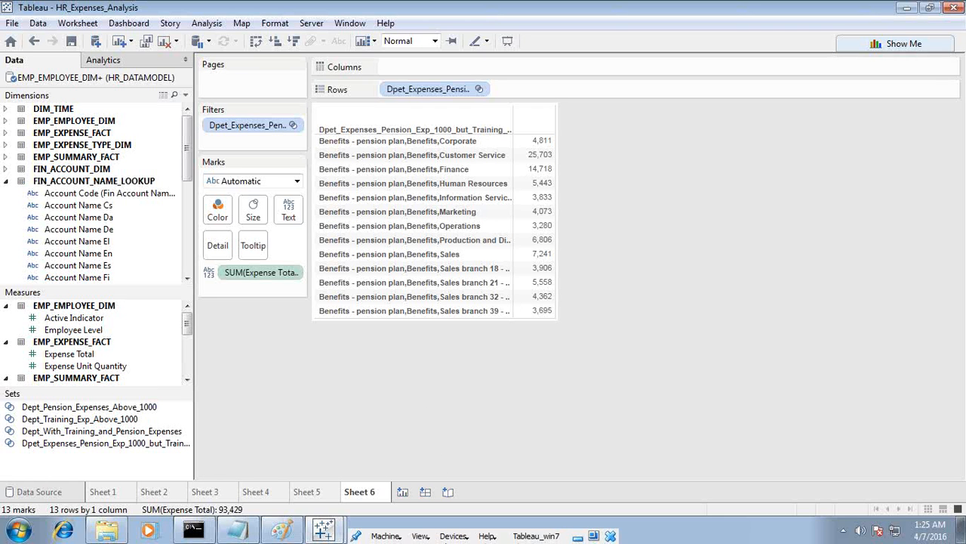
pyautogui.click(577, 536)
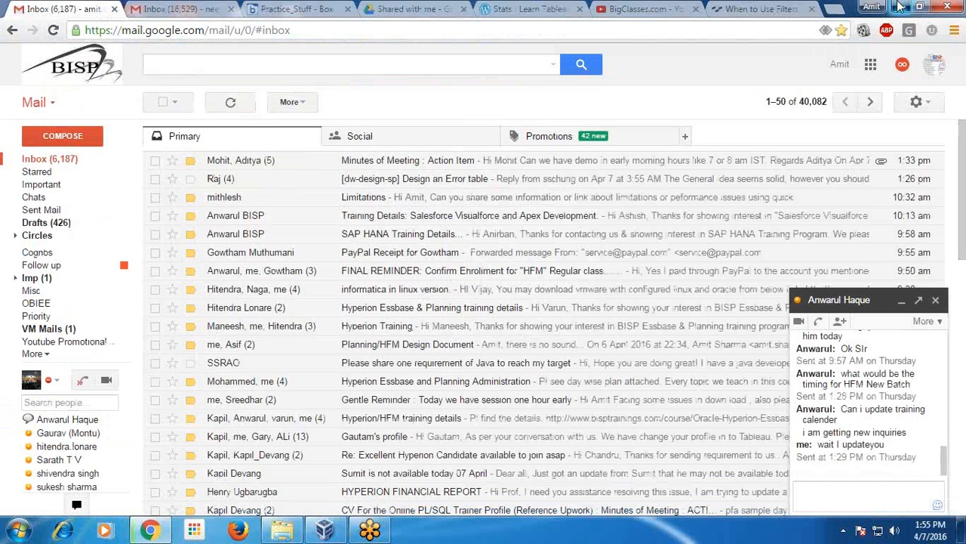
pyautogui.click(896, 7)
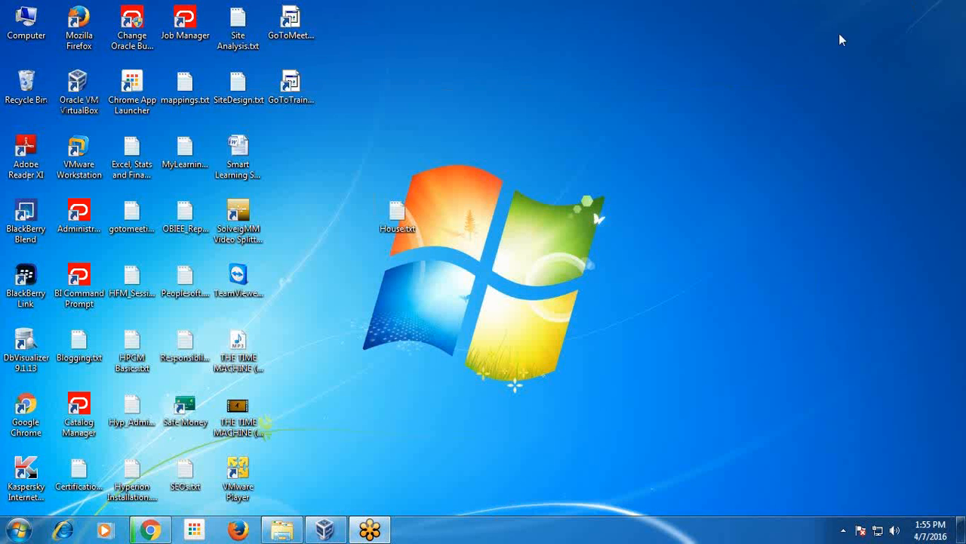
pyautogui.click(280, 530)
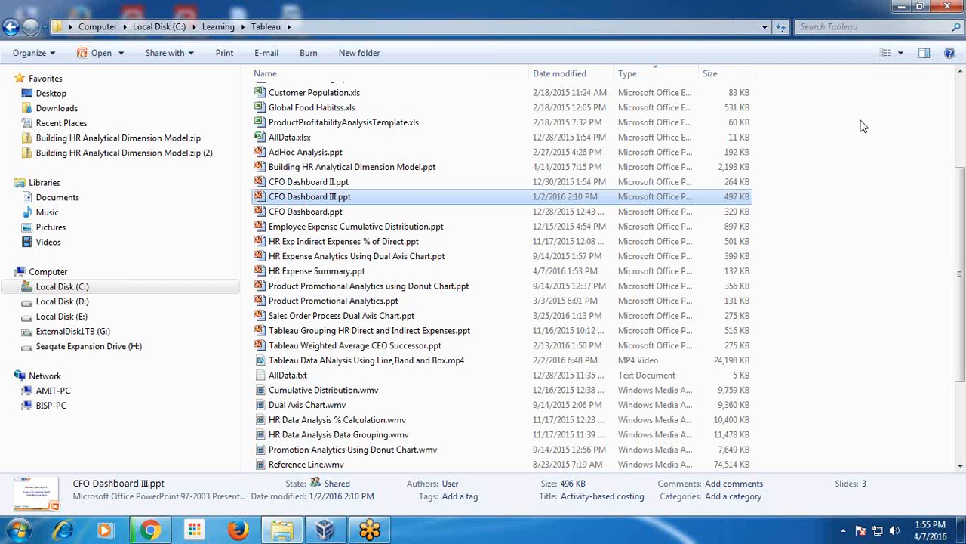